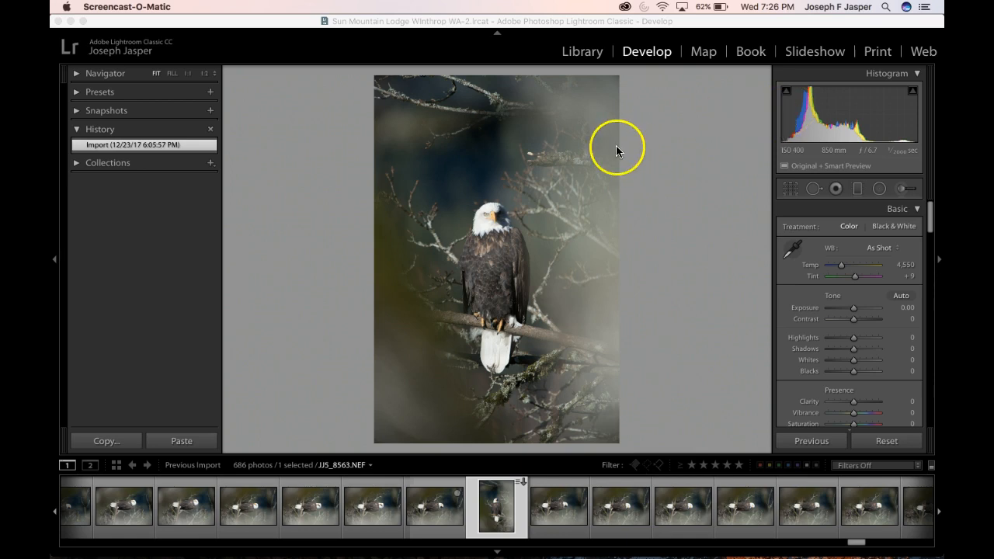
# Inspect the eagle's head, body and tail for sharpness at 1:1 magnification, and return to the full-photo view
pyautogui.click(188, 73)
pyautogui.scroll(10, 459, 156)
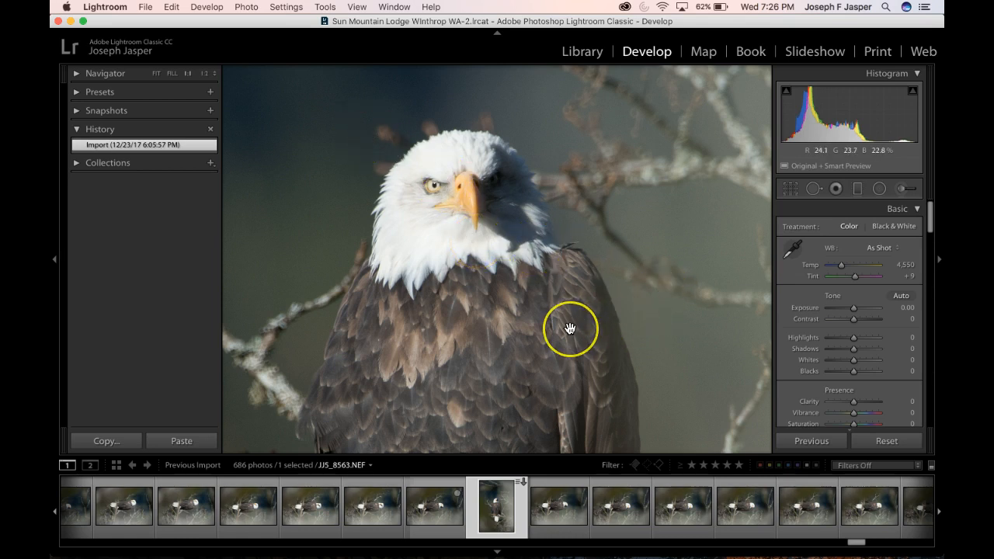
pyautogui.scroll(-10, 570, 328)
pyautogui.scroll(-3, 570, 329)
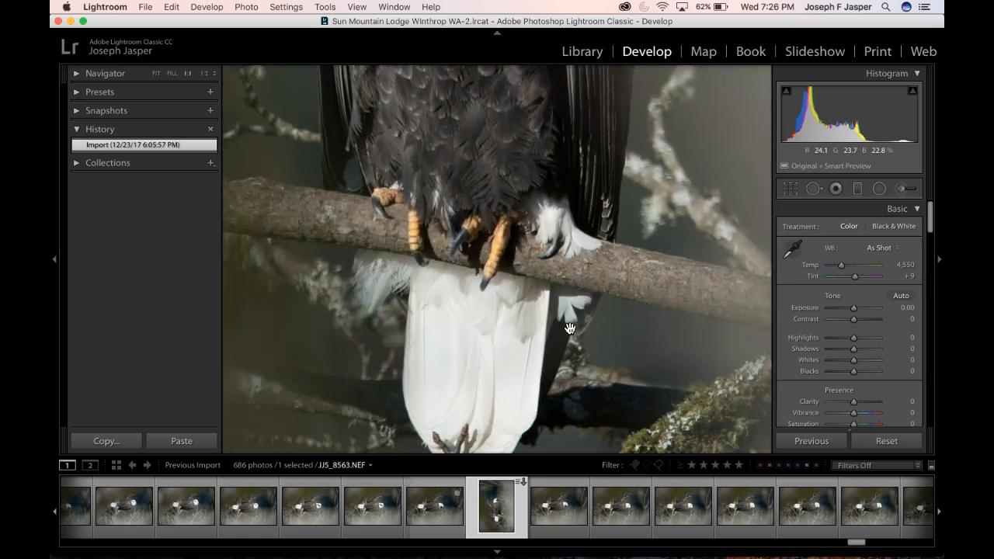
pyautogui.scroll(10, 570, 328)
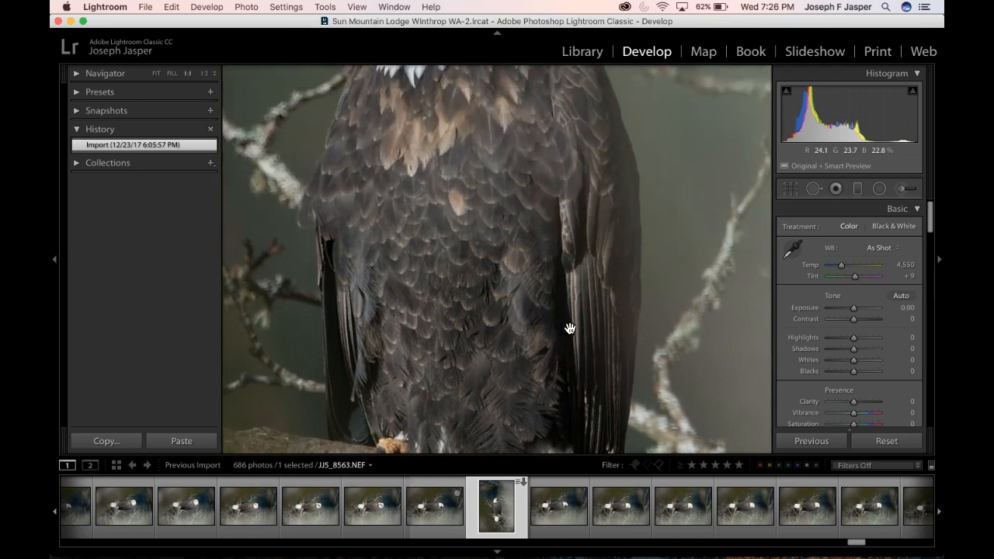
pyautogui.scroll(3, 570, 328)
pyautogui.click(491, 234)
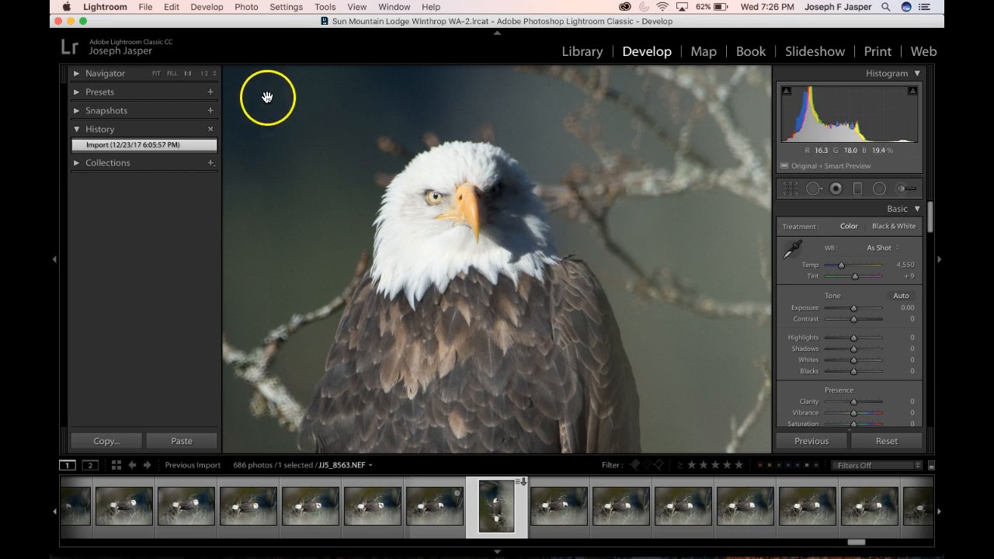
pyautogui.click(157, 73)
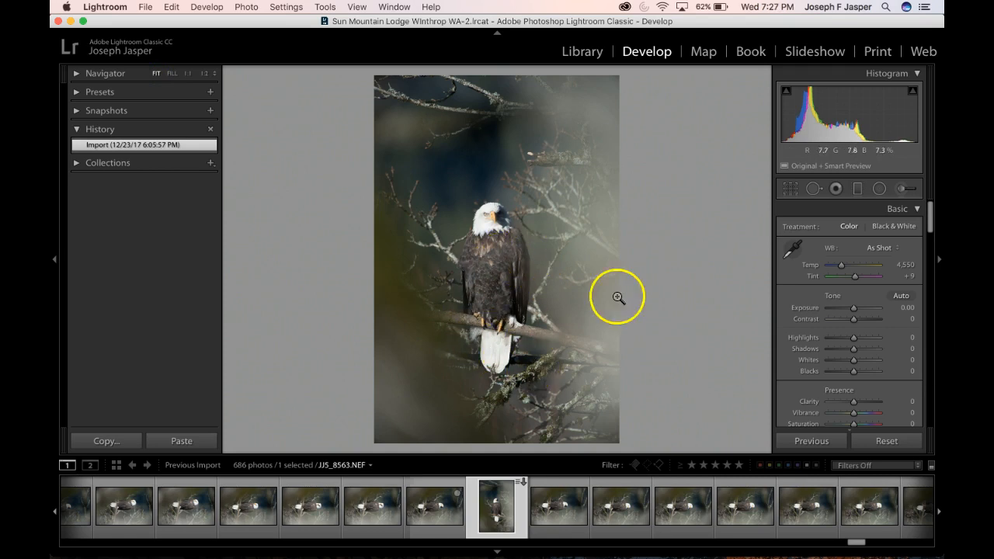
# Crop the photo with a 5 x 7 aspect ratio to a tighter frame around the perched eagle
pyautogui.click(790, 189)
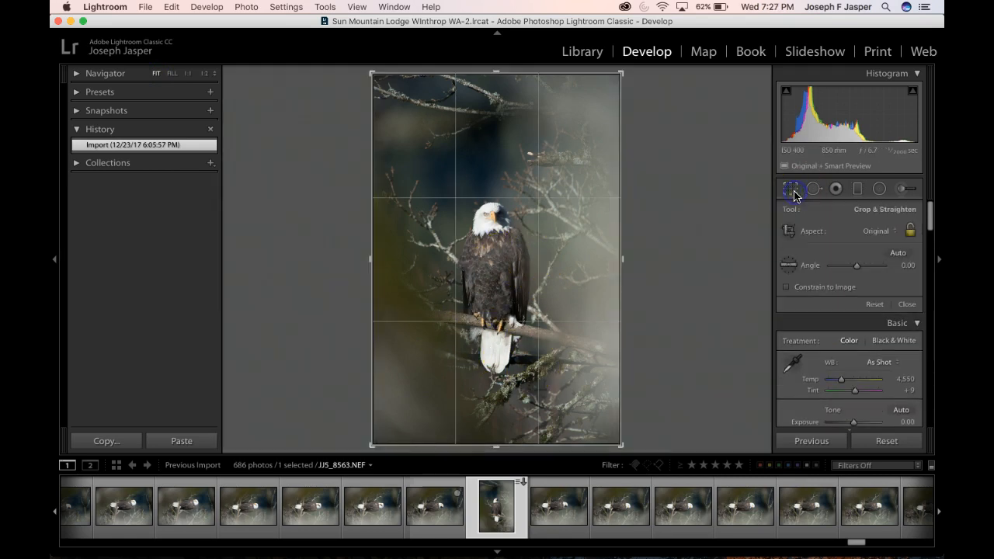
pyautogui.click(891, 235)
pyautogui.click(866, 280)
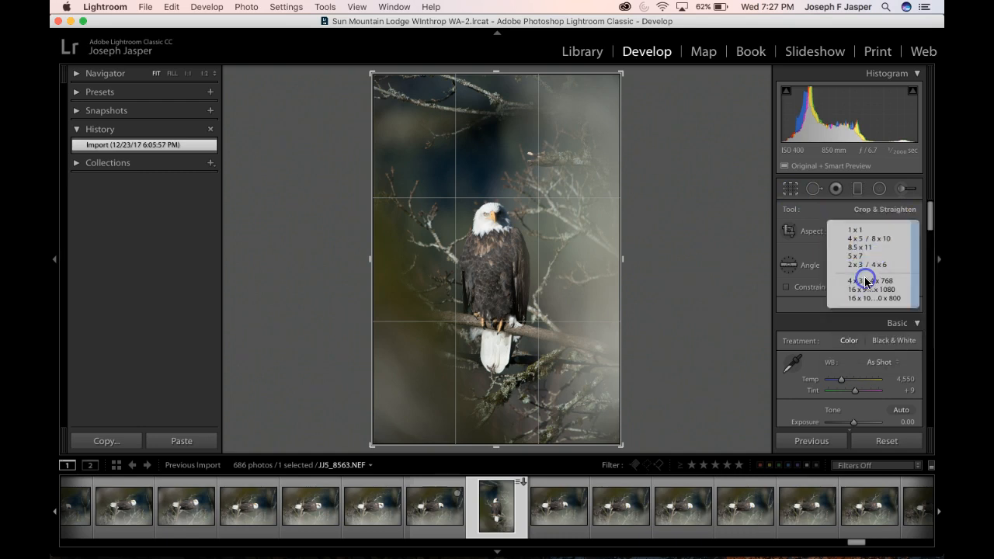
pyautogui.moveTo(621, 84); pyautogui.dragTo(590, 153)
pyautogui.moveTo(546, 223); pyautogui.dragTo(501, 271)
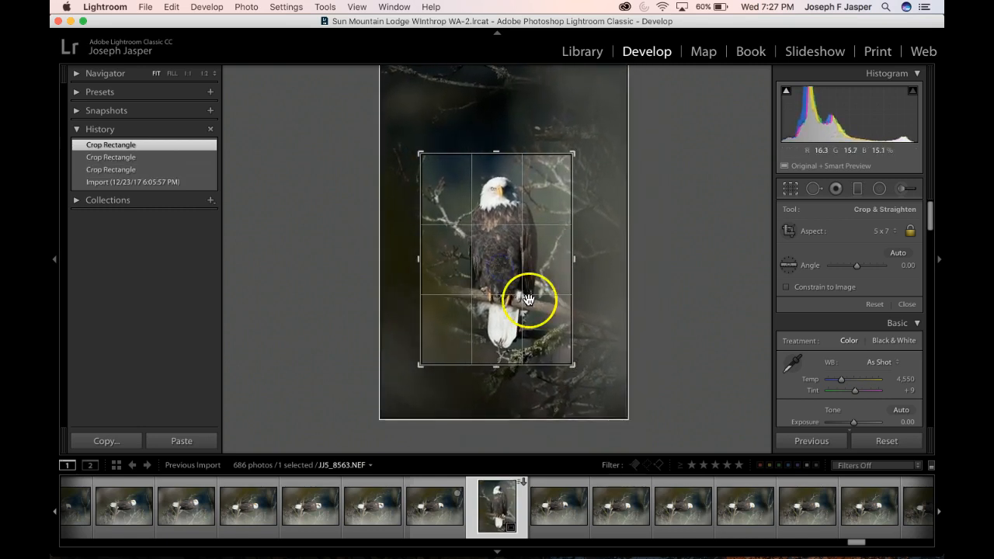
# Enlarge the crop frame slightly, reposition the eagle within it, and apply the crop
pyautogui.moveTo(573, 365); pyautogui.dragTo(575, 368)
pyautogui.moveTo(541, 288)
pyautogui.mouseDown()
pyautogui.moveTo(532, 284)
pyautogui.moveTo(536, 295)
pyautogui.mouseUp()
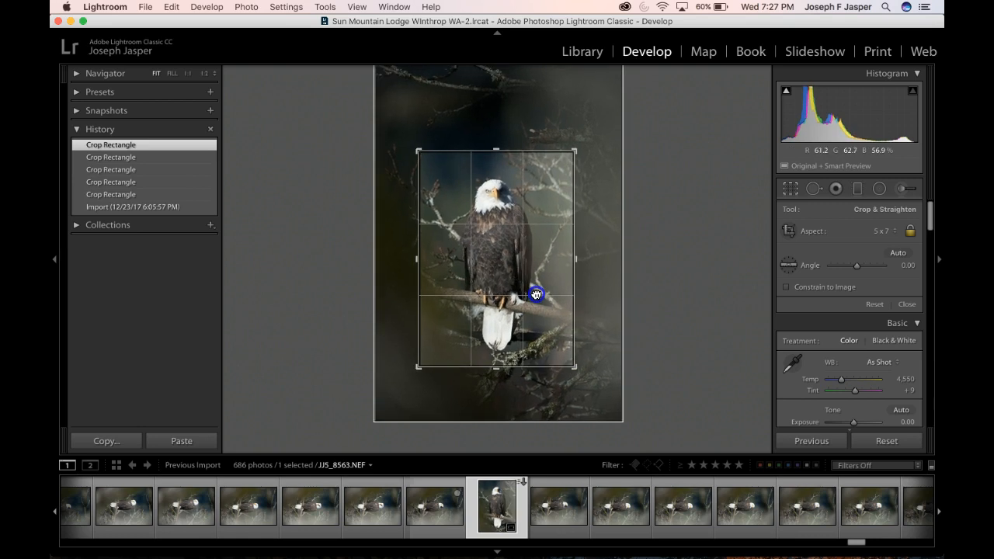
pyautogui.moveTo(574, 368); pyautogui.dragTo(574, 368)
pyautogui.moveTo(535, 313)
pyautogui.mouseDown()
pyautogui.moveTo(533, 300)
pyautogui.moveTo(514, 300)
pyautogui.moveTo(517, 317)
pyautogui.moveTo(531, 310)
pyautogui.mouseUp()
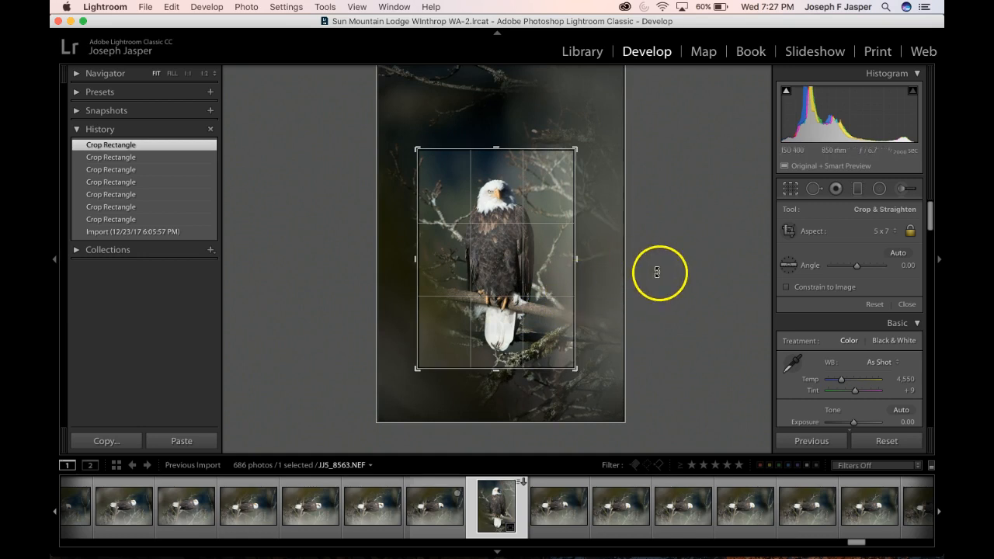
pyautogui.moveTo(548, 263); pyautogui.dragTo(545, 268)
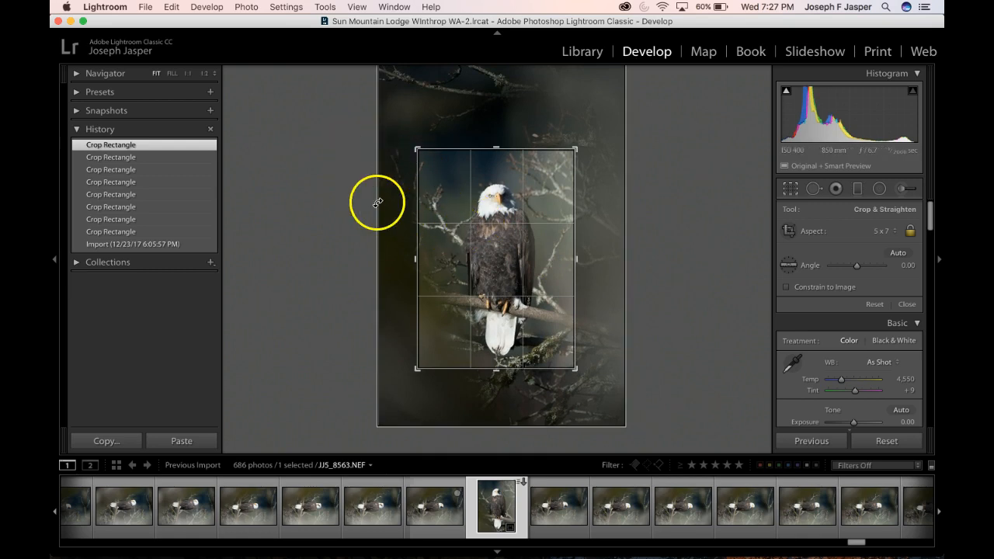
pyautogui.click(678, 221)
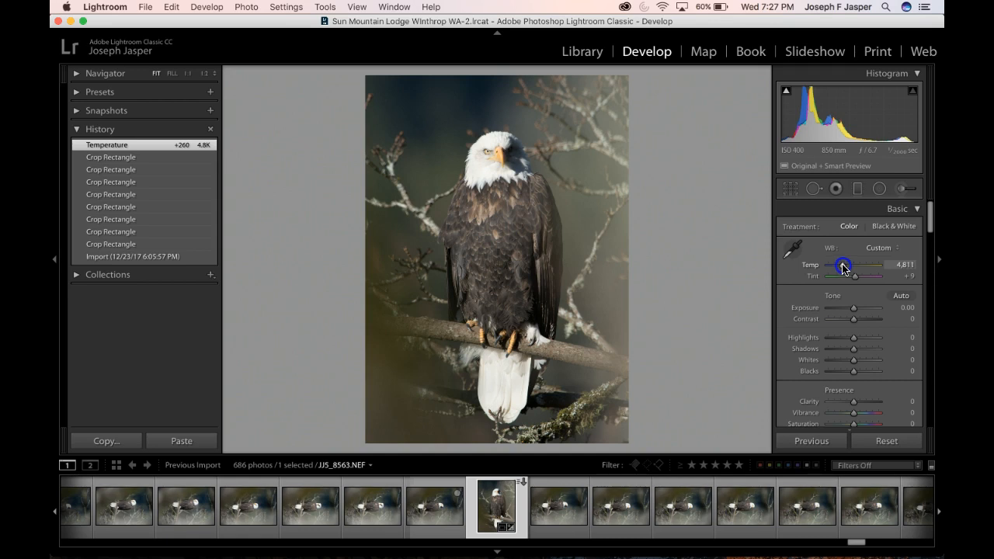
# Warm the white balance temperature to 4,811 and raise the exposure to +0.20
pyautogui.click(842, 267)
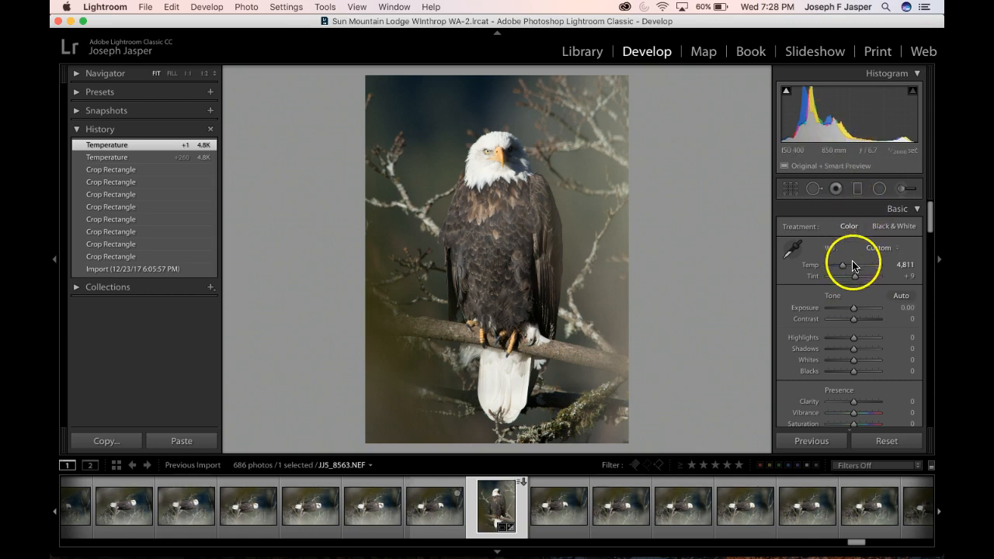
pyautogui.click(854, 309)
pyautogui.moveTo(854, 309); pyautogui.dragTo(855, 309)
# Try Highlights at -61, check the eagle's head at 1:1 magnification, and reset Highlights to 0
pyautogui.click(852, 339)
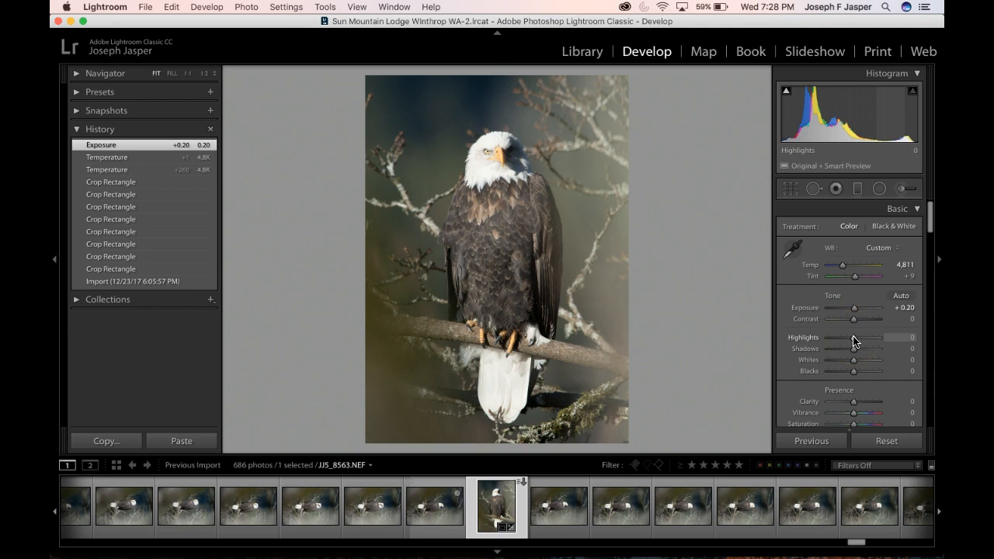
pyautogui.moveTo(853, 338); pyautogui.dragTo(839, 340)
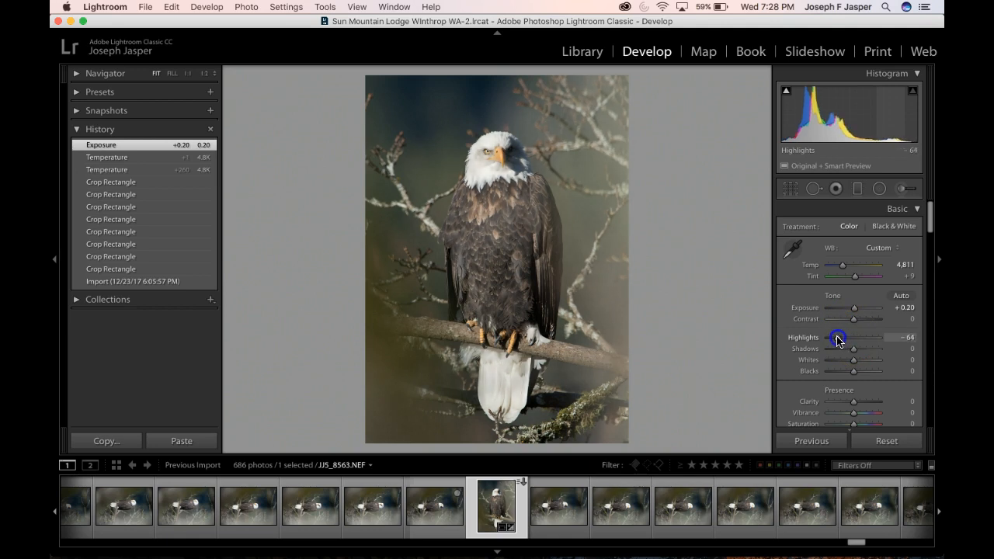
pyautogui.moveTo(838, 340); pyautogui.dragTo(838, 340)
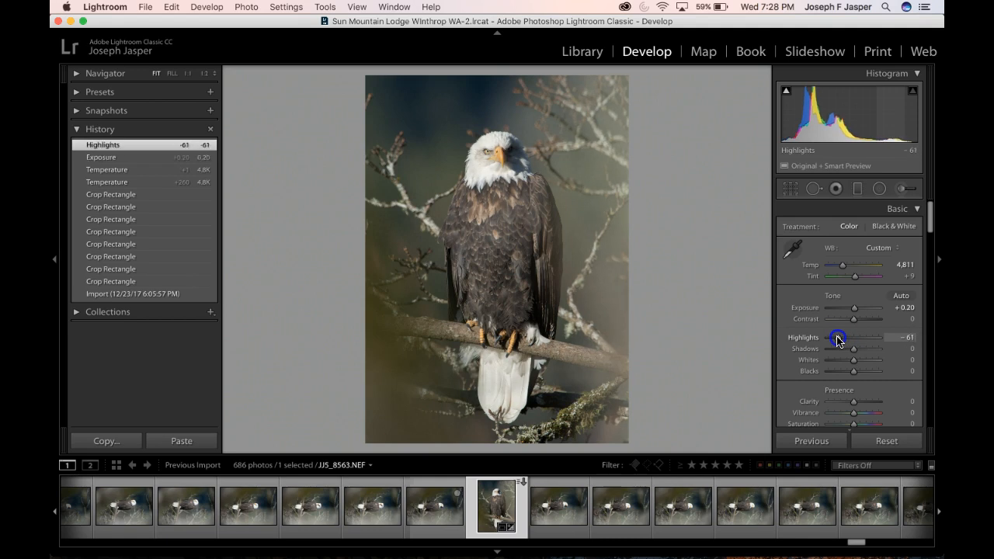
pyautogui.click(188, 74)
pyautogui.scroll(3, 475, 159)
pyautogui.scroll(5, 477, 159)
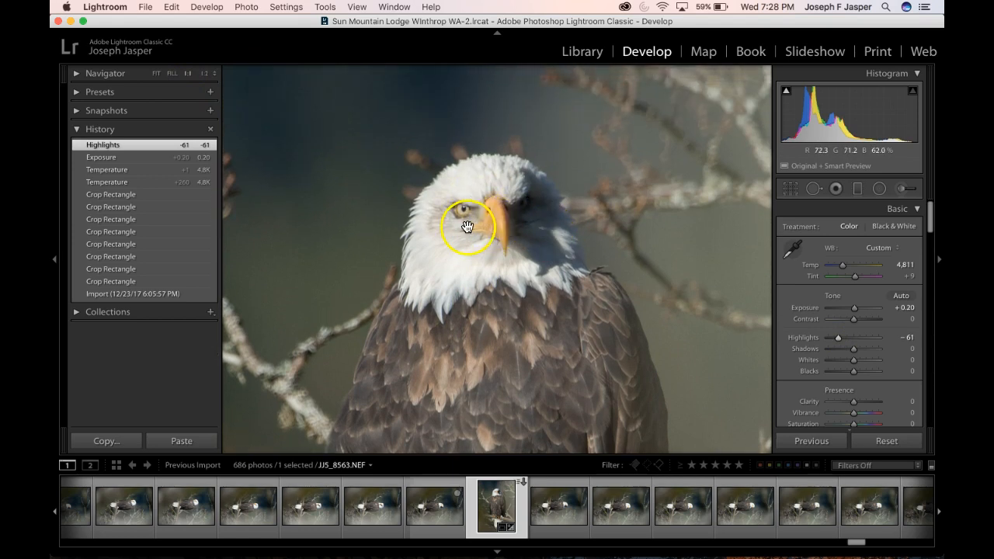
pyautogui.doubleClick(839, 340)
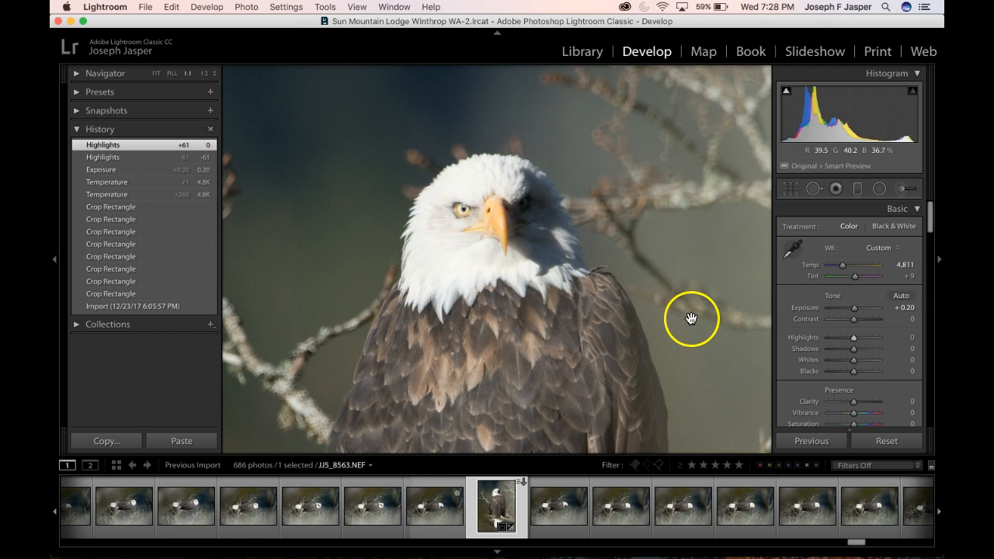
# Lower Highlights to -85 and adjust Whites to +32 while checking the eagle's white head feathers
pyautogui.moveTo(851, 340); pyautogui.dragTo(835, 342)
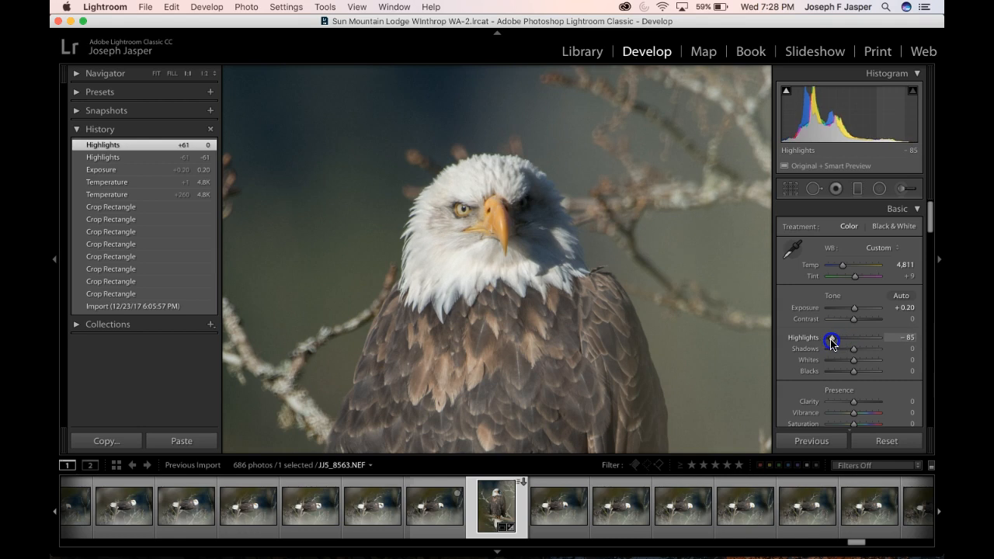
pyautogui.moveTo(831, 340); pyautogui.dragTo(831, 341)
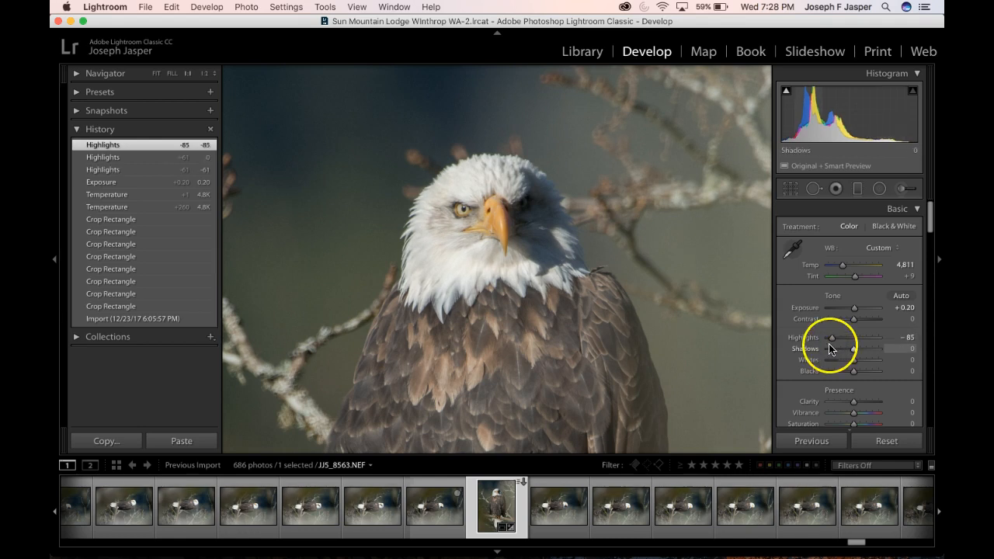
pyautogui.moveTo(855, 361); pyautogui.dragTo(855, 361)
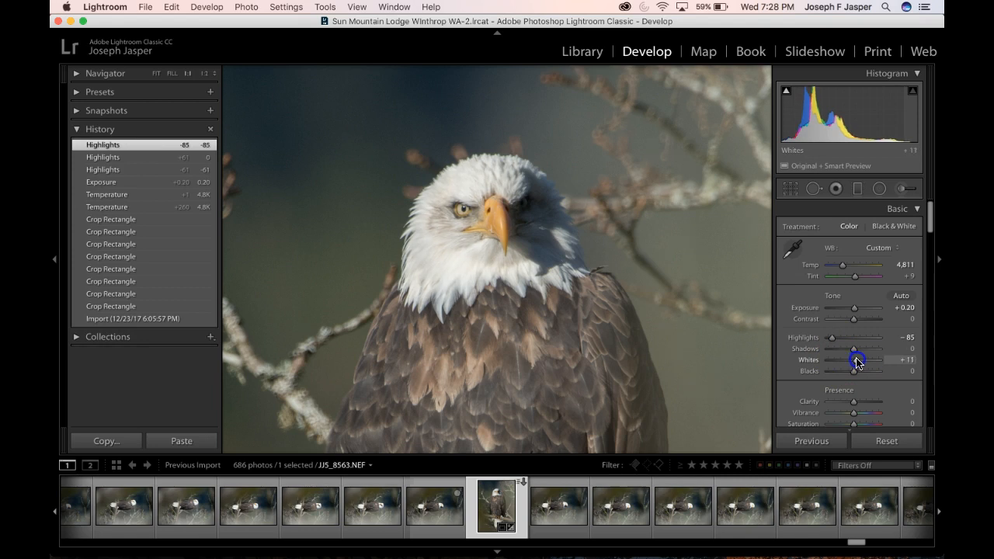
pyautogui.moveTo(860, 363); pyautogui.dragTo(860, 363)
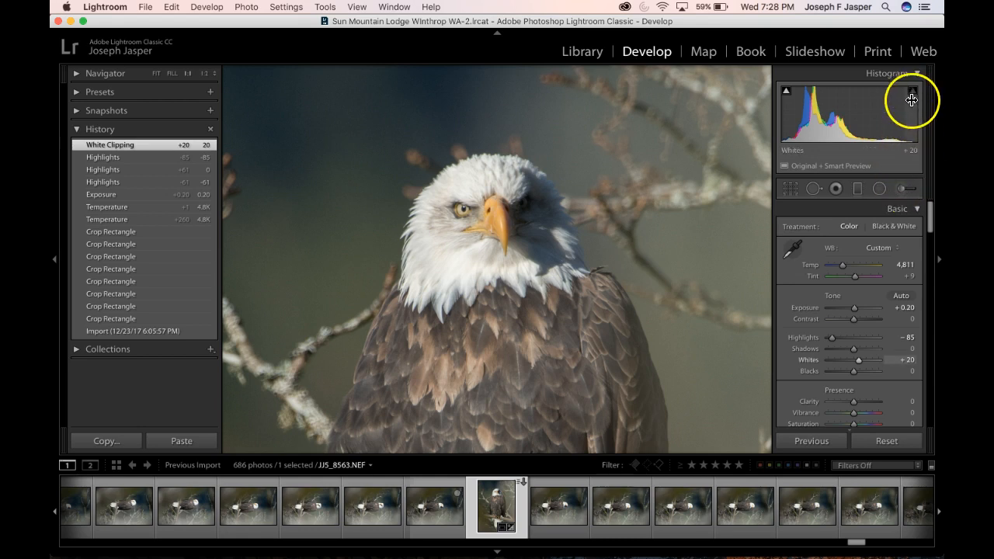
pyautogui.click(860, 363)
pyautogui.moveTo(864, 363); pyautogui.dragTo(867, 361)
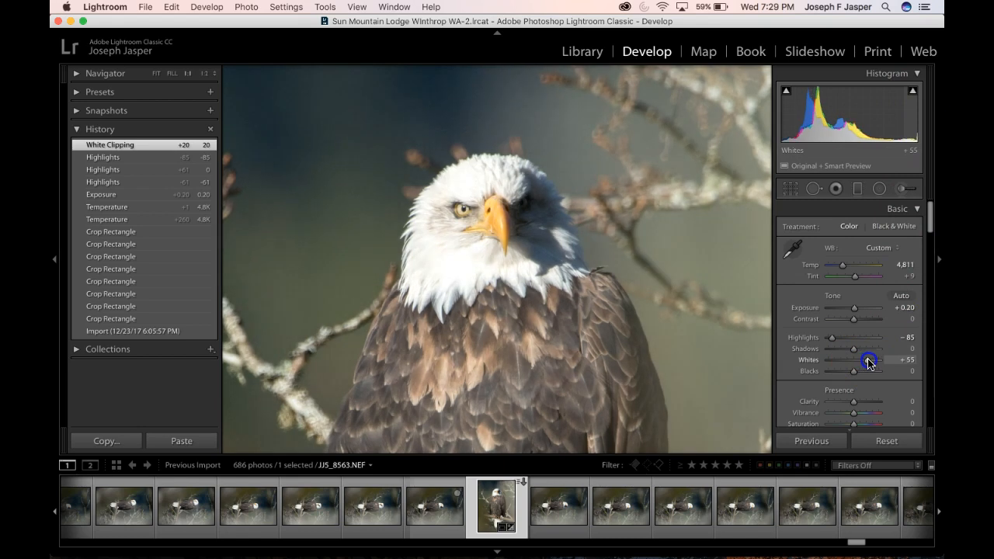
pyautogui.moveTo(913, 95)
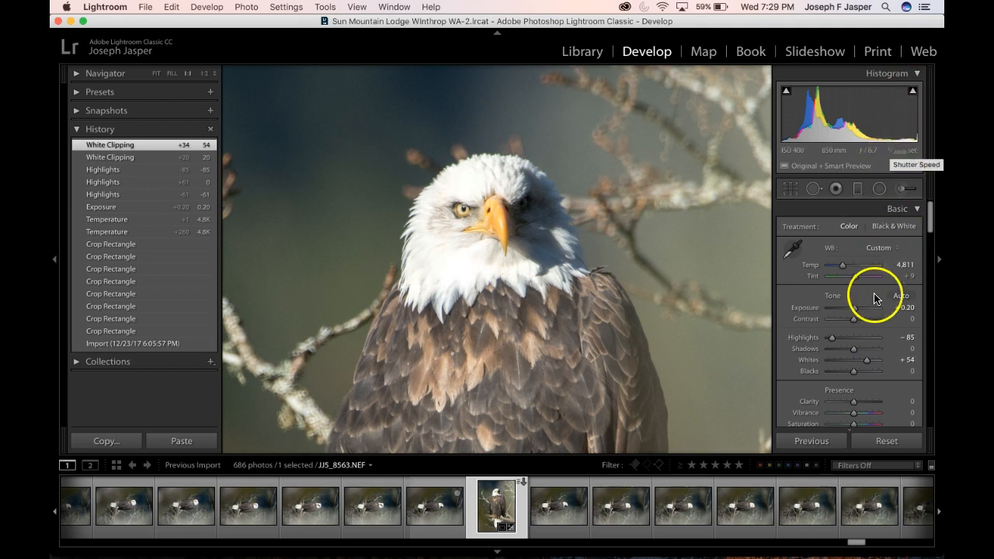
pyautogui.moveTo(866, 362); pyautogui.dragTo(864, 363)
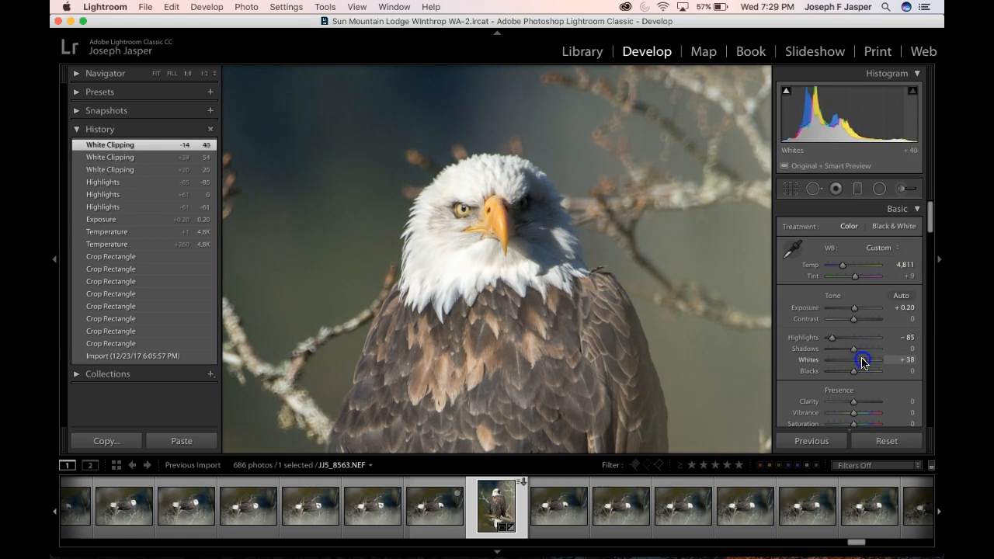
pyautogui.moveTo(860, 361); pyautogui.dragTo(861, 362)
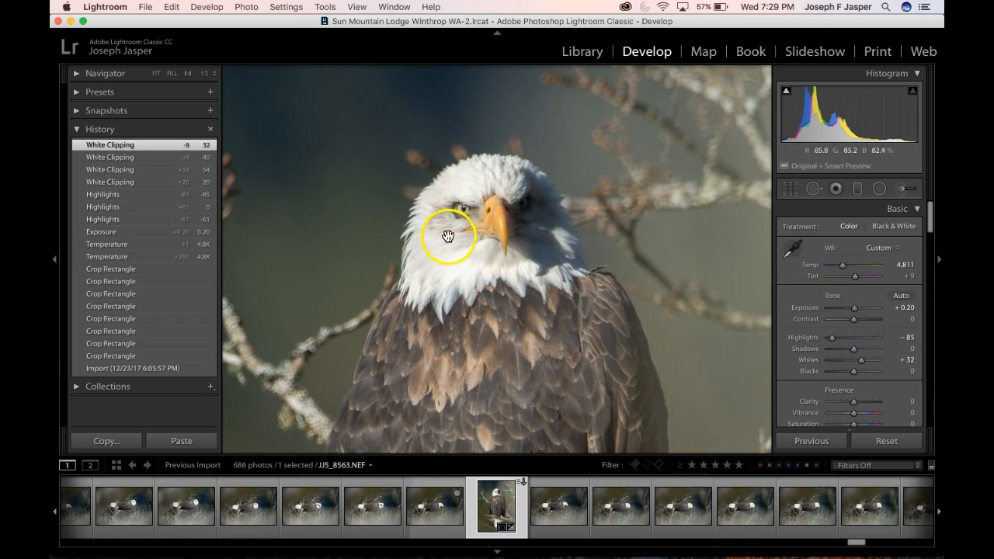
# Fine-tune Highlights to -90 to recover more detail in the eagle's white head
pyautogui.click(831, 340)
pyautogui.moveTo(831, 339); pyautogui.dragTo(828, 340)
pyautogui.moveTo(831, 340); pyautogui.dragTo(833, 340)
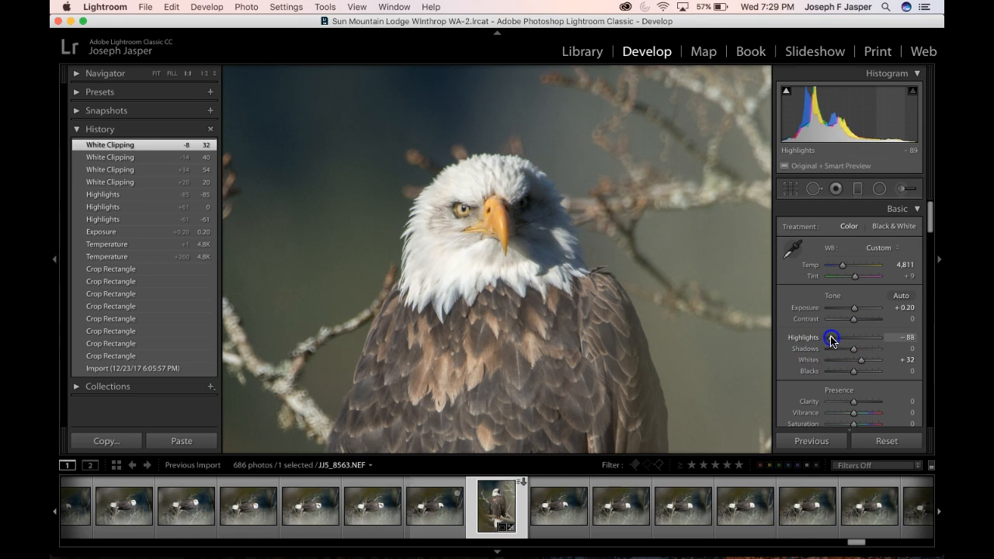
pyautogui.moveTo(831, 339); pyautogui.dragTo(830, 339)
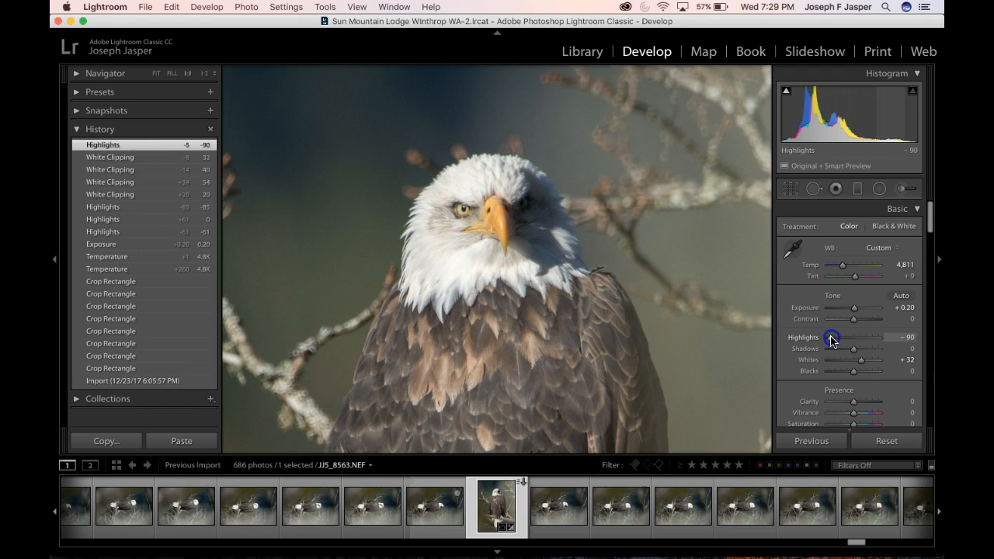
# Check the eagle's dark body feathers and set Blacks to +1
pyautogui.click(653, 344)
pyautogui.scroll(-5, 655, 343)
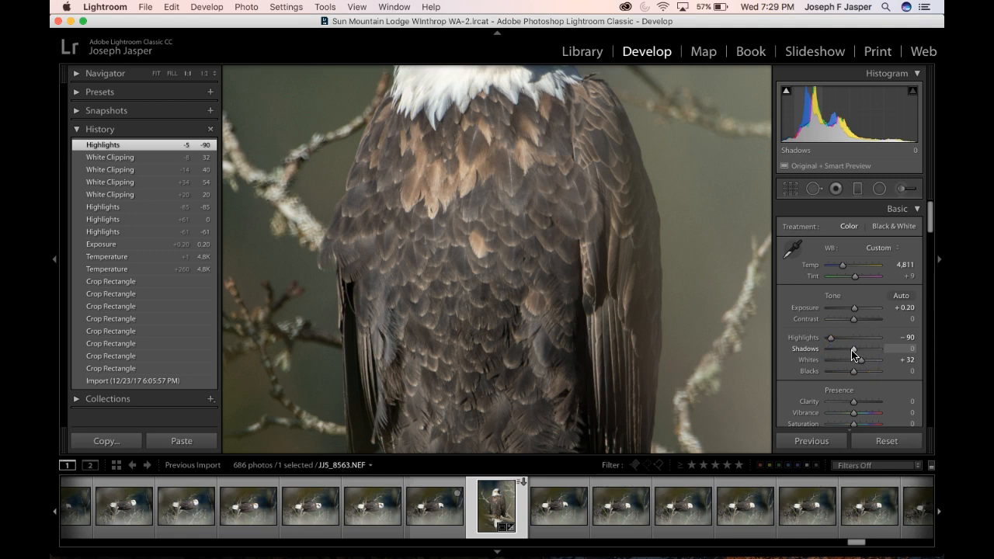
pyautogui.scroll(-5, 665, 354)
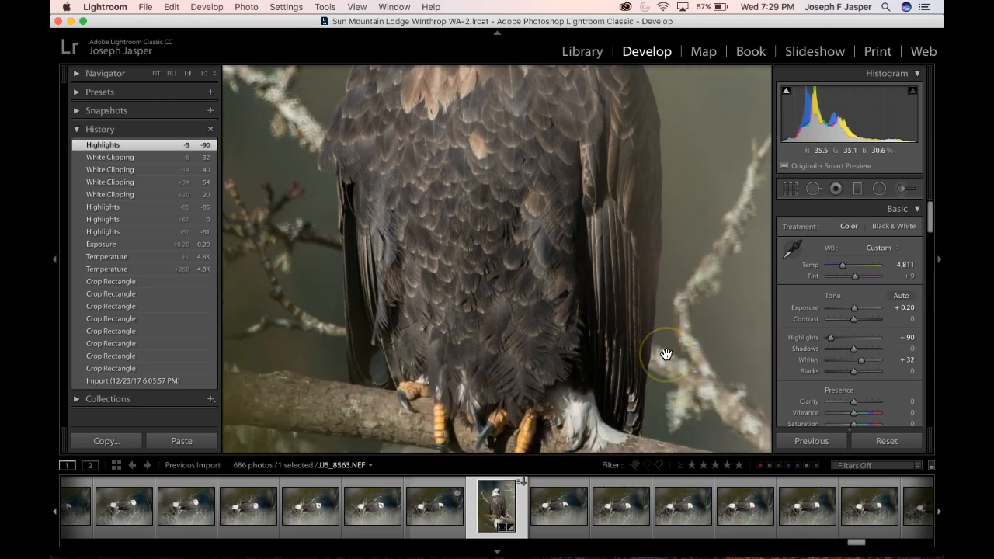
pyautogui.scroll(1, 665, 354)
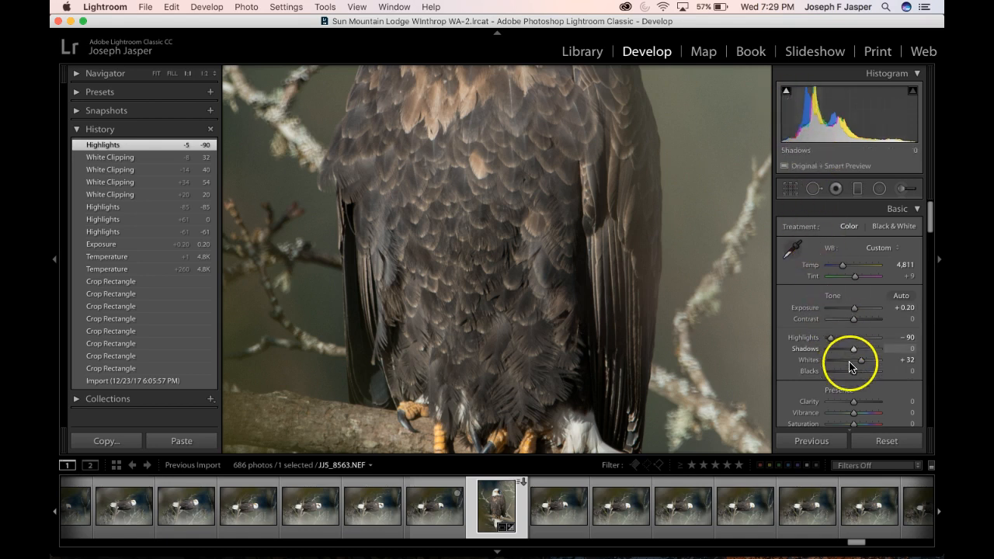
pyautogui.moveTo(853, 375); pyautogui.dragTo(854, 374)
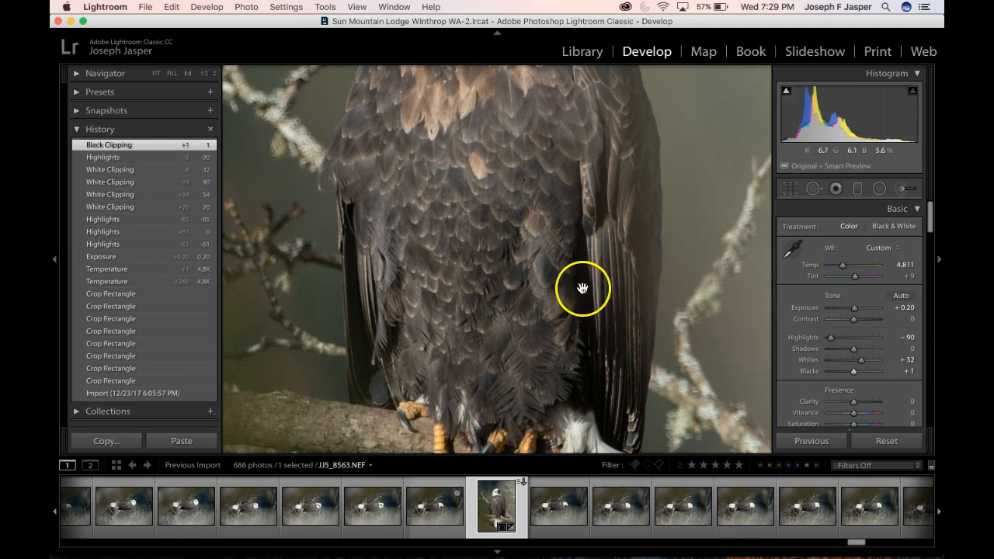
# Lower Shadows to -68 to darken the eagle's body feathers
pyautogui.scroll(-5, 583, 288)
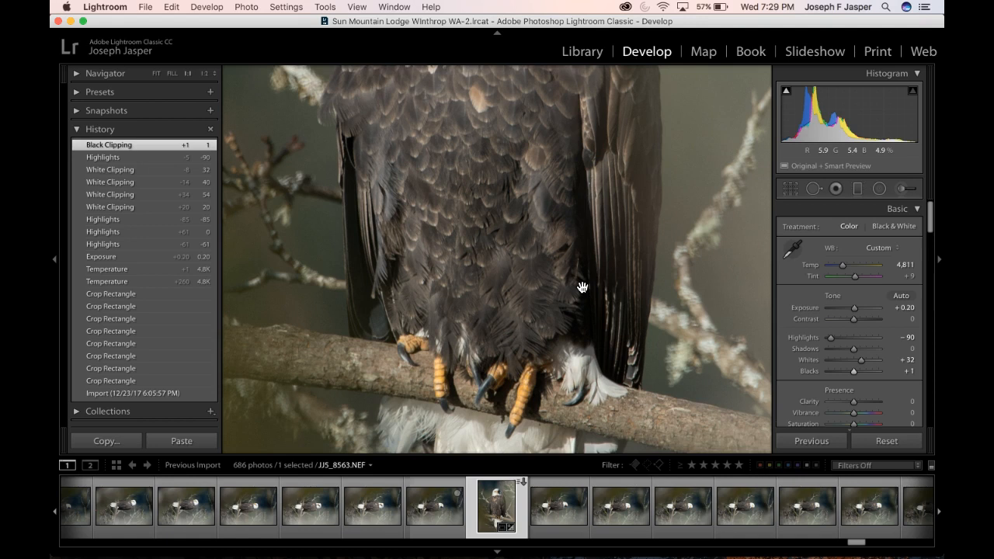
pyautogui.scroll(5, 582, 288)
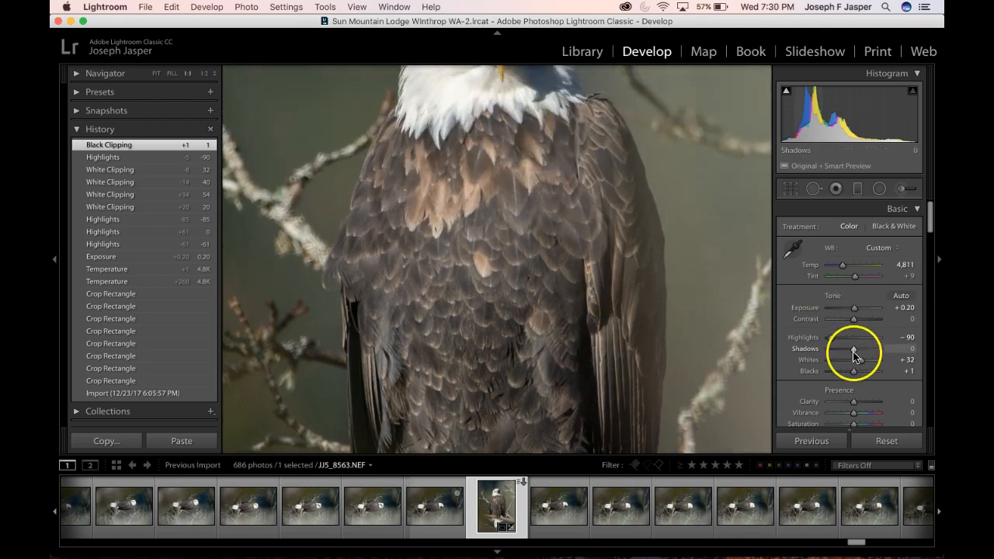
pyautogui.moveTo(853, 354); pyautogui.dragTo(836, 351)
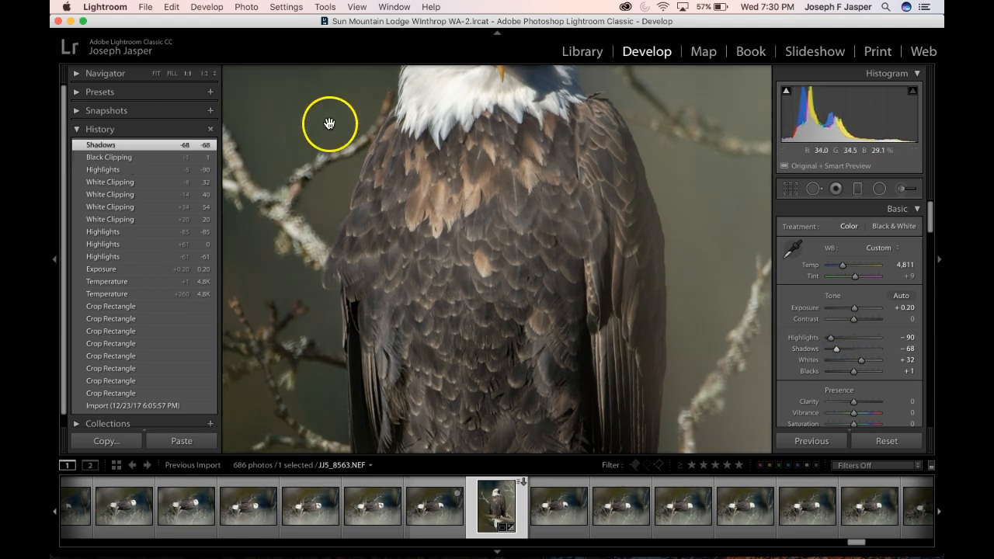
# Set Contrast to +8 and Clarity to +17 while viewing the eagle's head and chest up close
pyautogui.click(157, 74)
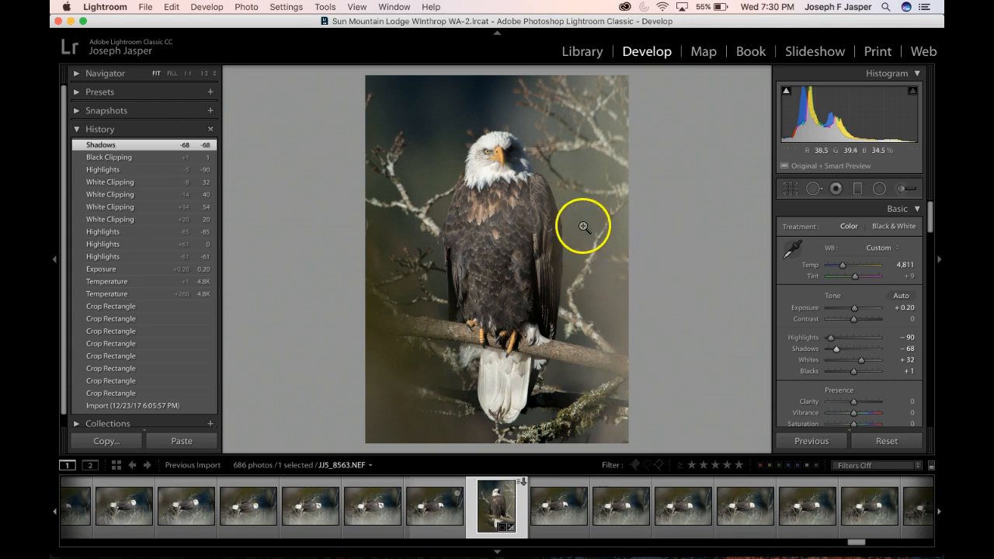
pyautogui.click(508, 174)
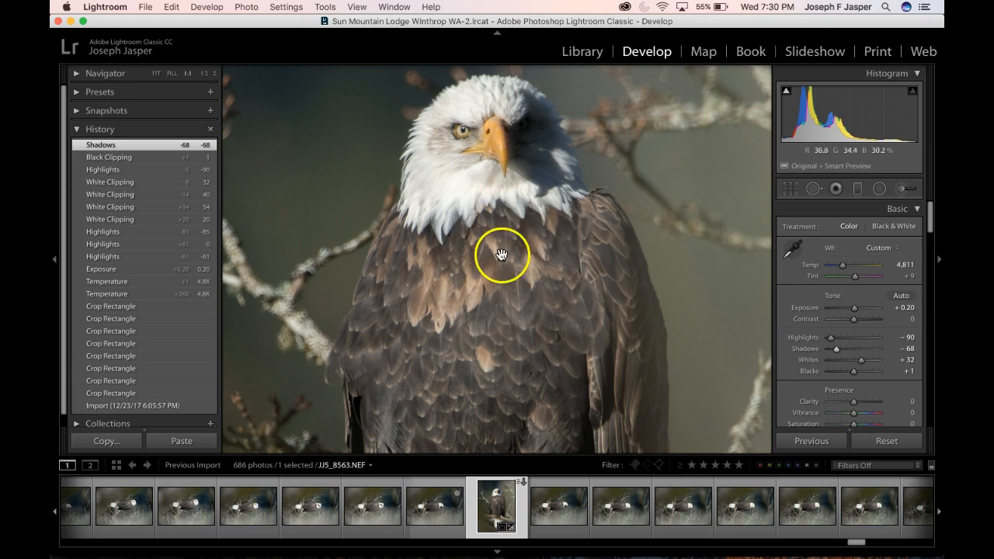
pyautogui.click(854, 320)
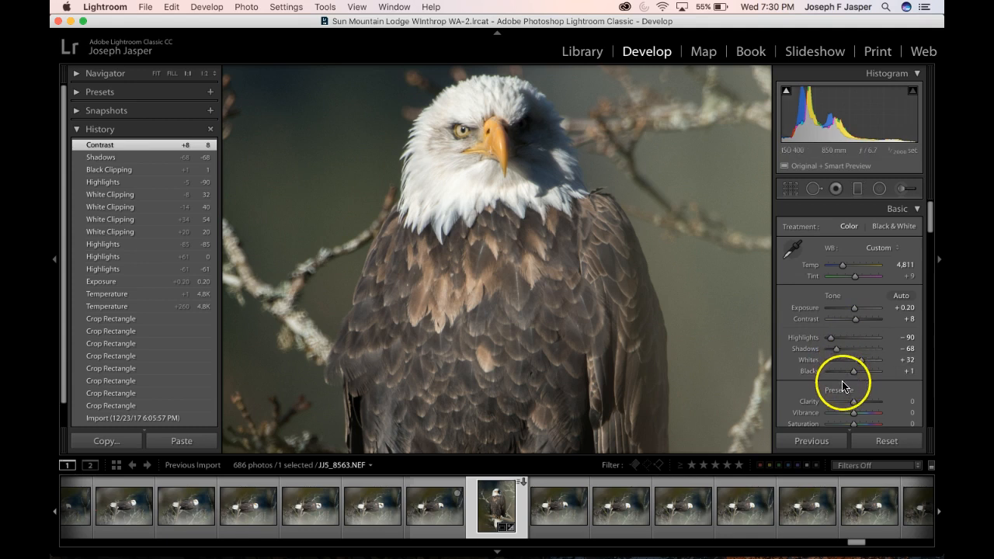
pyautogui.click(854, 403)
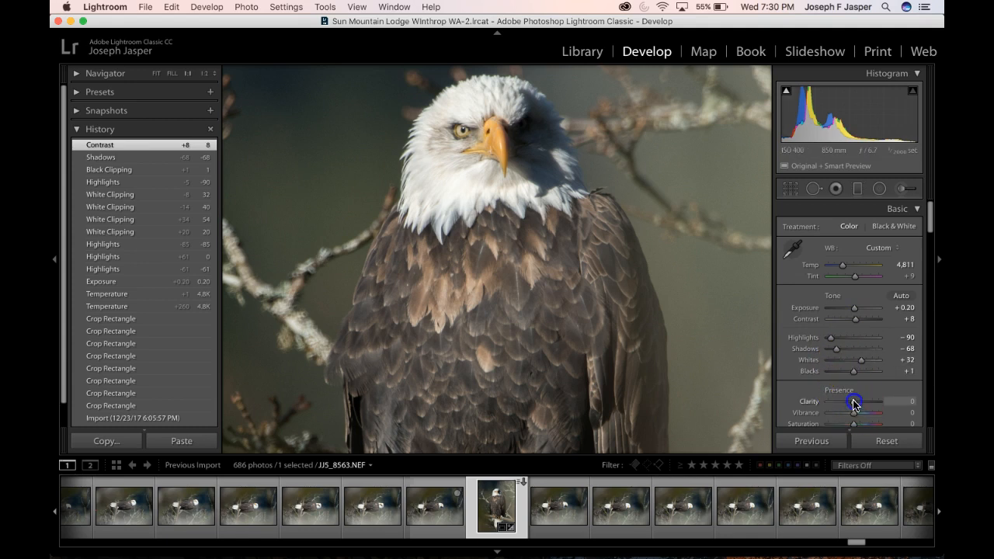
pyautogui.moveTo(856, 403)
pyautogui.mouseDown()
pyautogui.moveTo(881, 399)
pyautogui.moveTo(859, 403)
pyautogui.mouseUp()
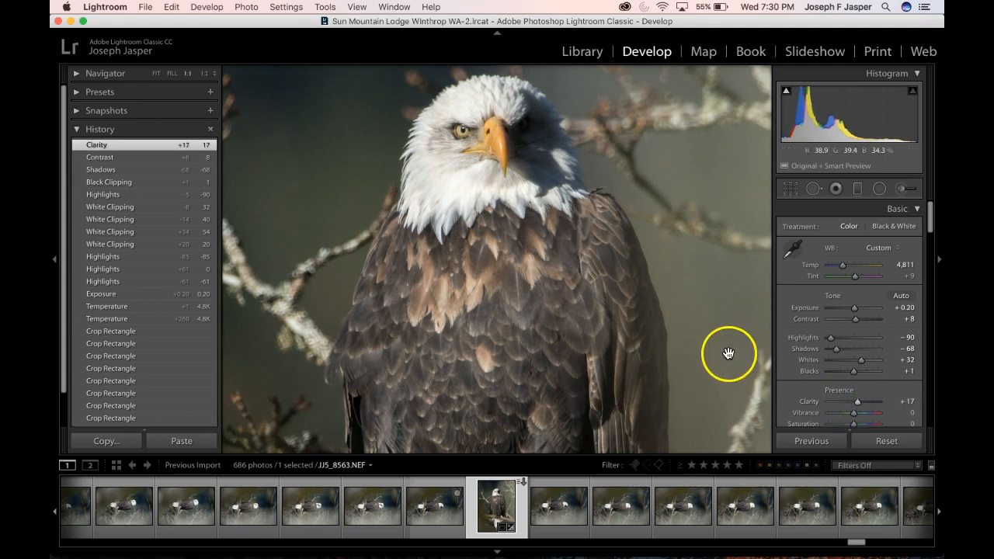
# Inspect the eagle from head to tail feathers and raise Highlights to -83
pyautogui.scroll(-10, 669, 346)
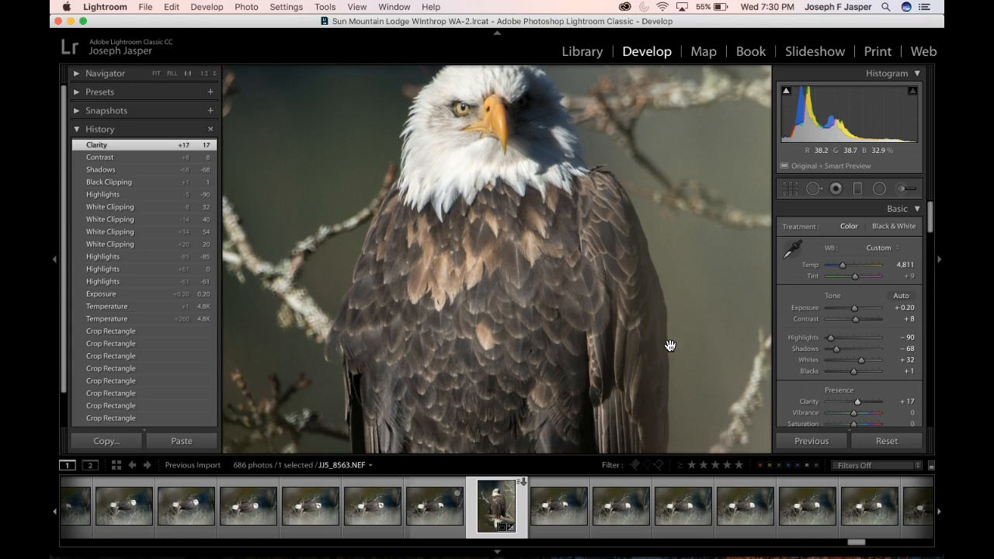
pyautogui.scroll(-4, 670, 346)
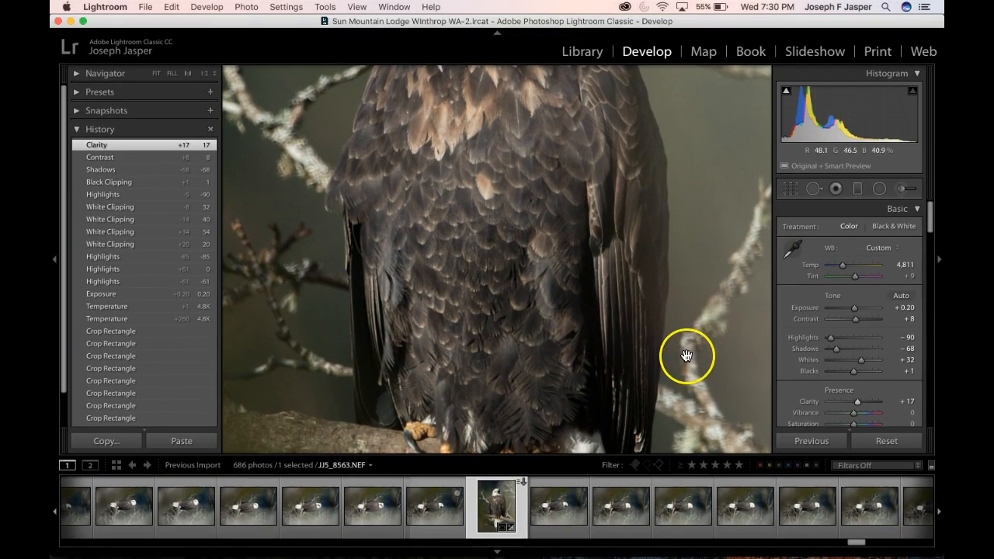
pyautogui.scroll(-5, 651, 351)
pyautogui.scroll(-5, 652, 350)
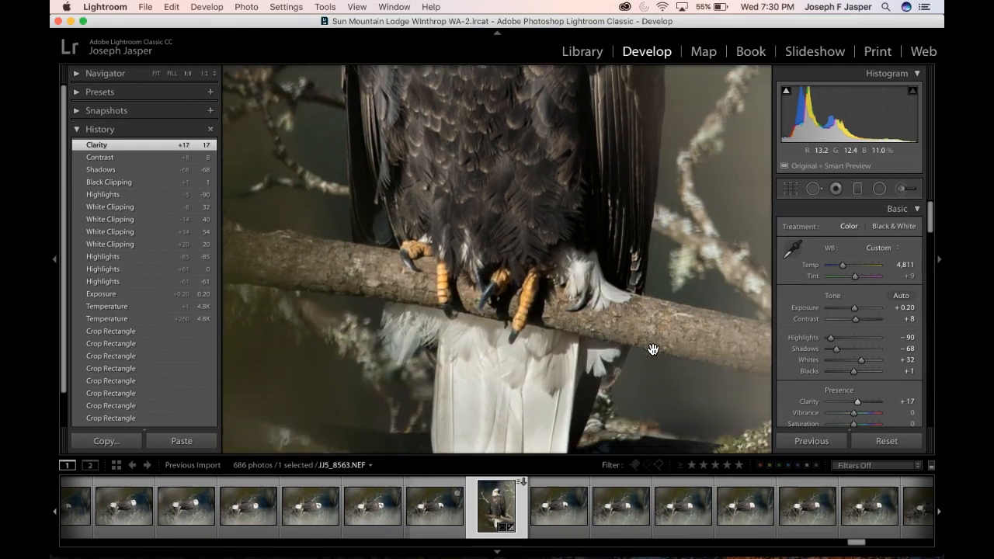
pyautogui.scroll(-3, 652, 349)
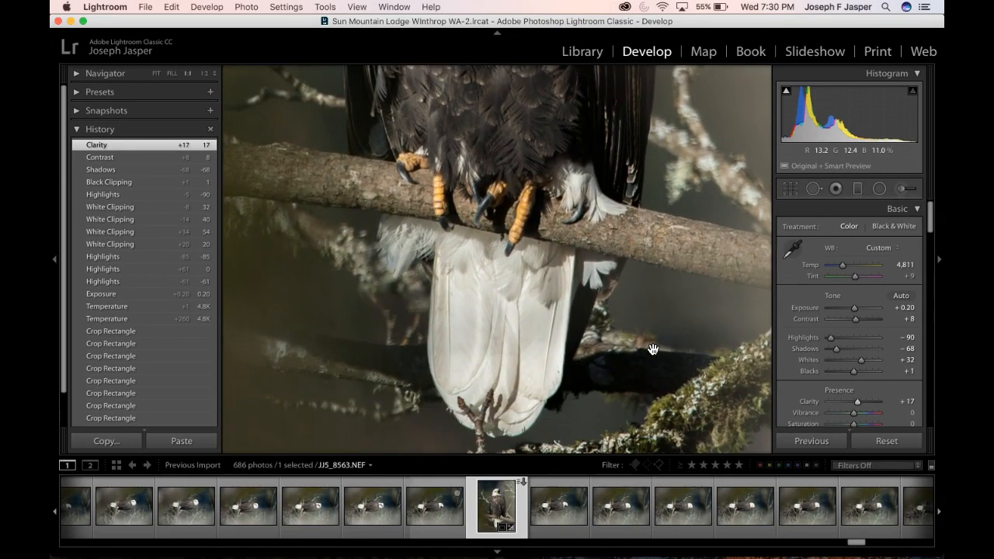
pyautogui.scroll(10, 652, 350)
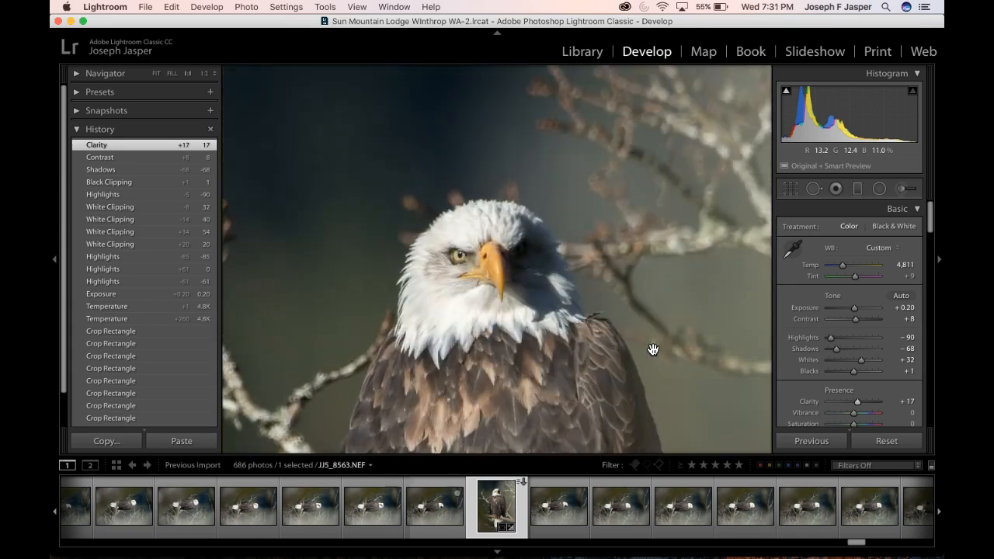
pyautogui.scroll(-3, 653, 350)
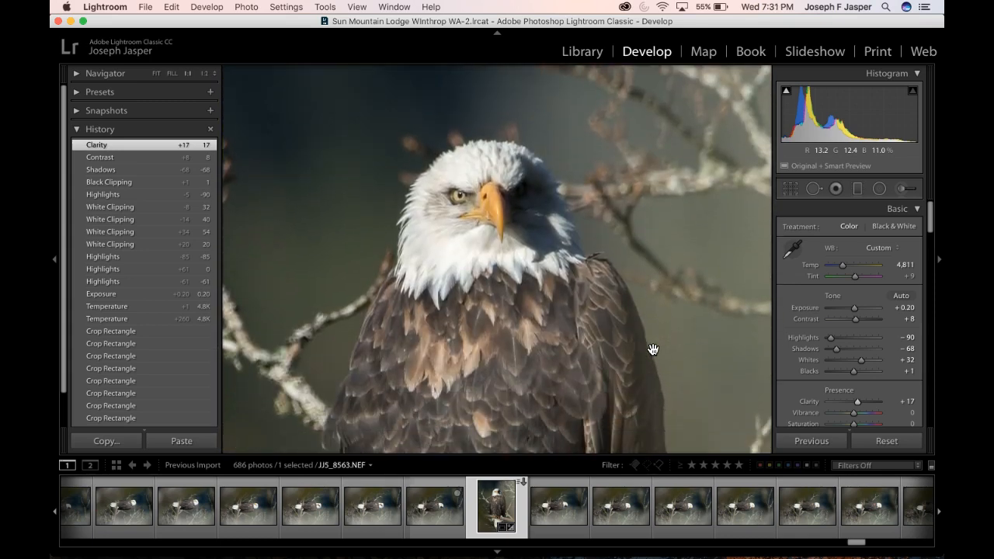
pyautogui.click(830, 342)
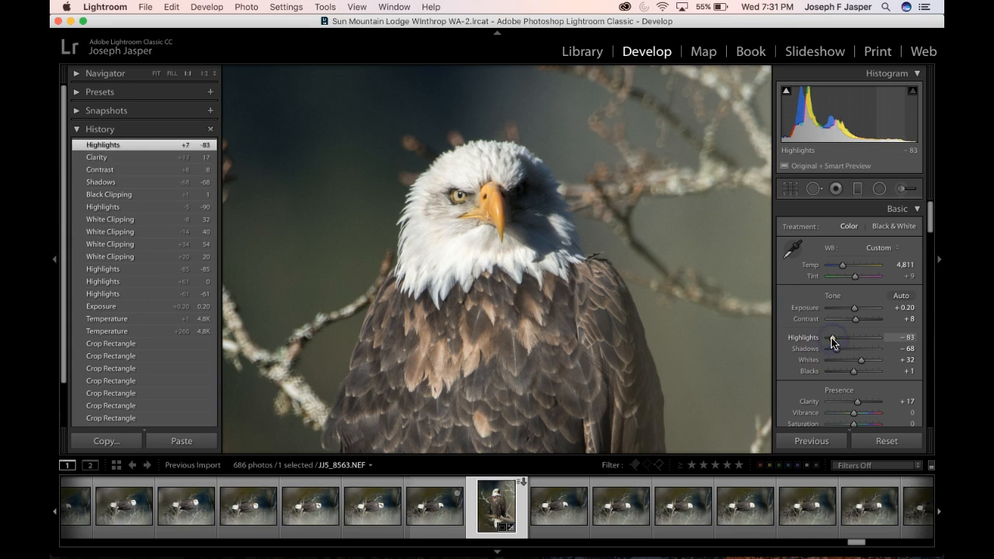
# Check the body feathers, view the whole photo and lower Shadows to -81
pyautogui.click(692, 339)
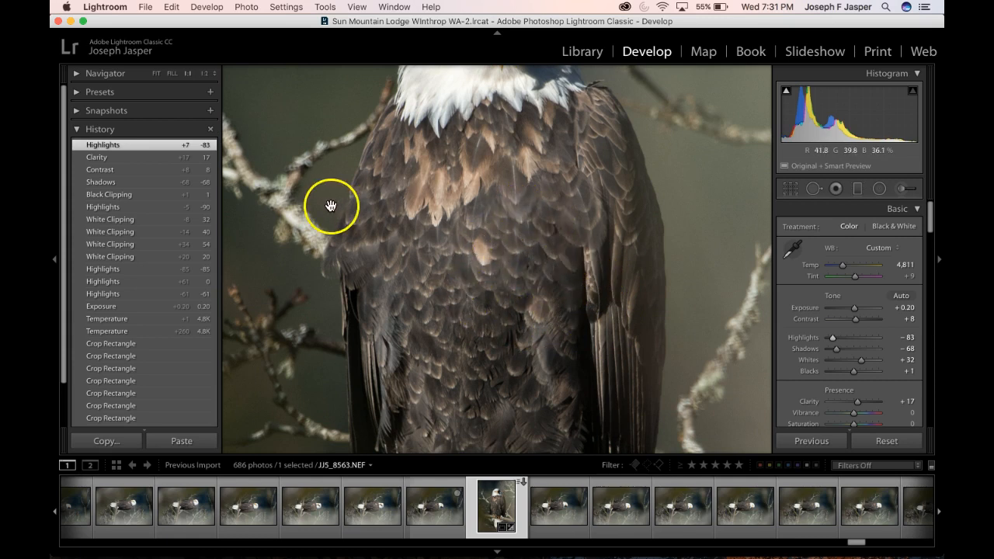
pyautogui.click(156, 74)
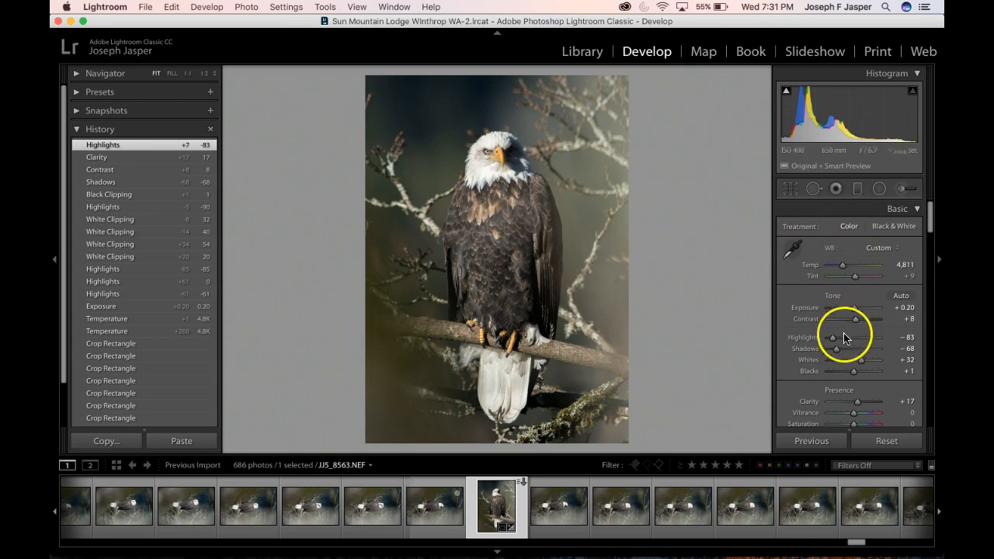
pyautogui.click(837, 352)
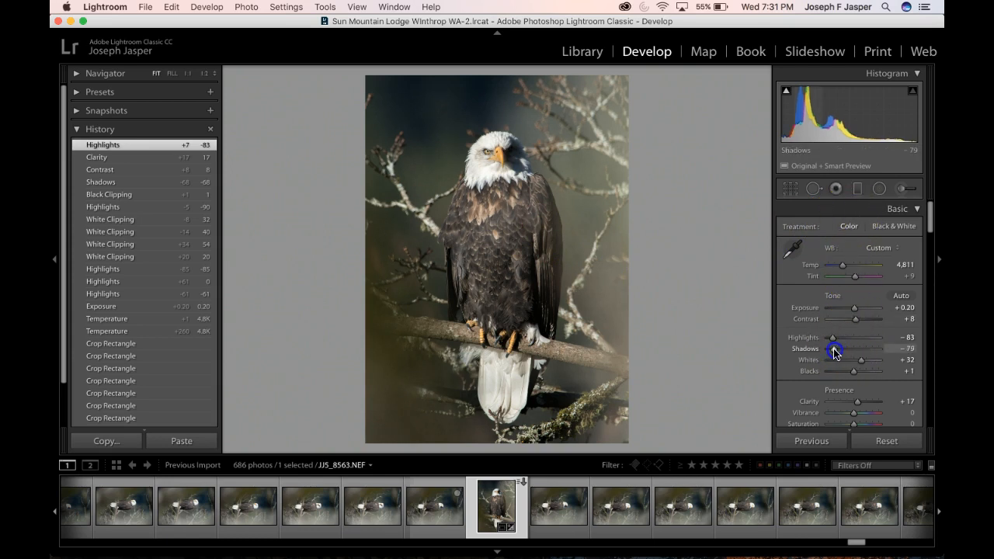
pyautogui.moveTo(836, 352); pyautogui.dragTo(836, 353)
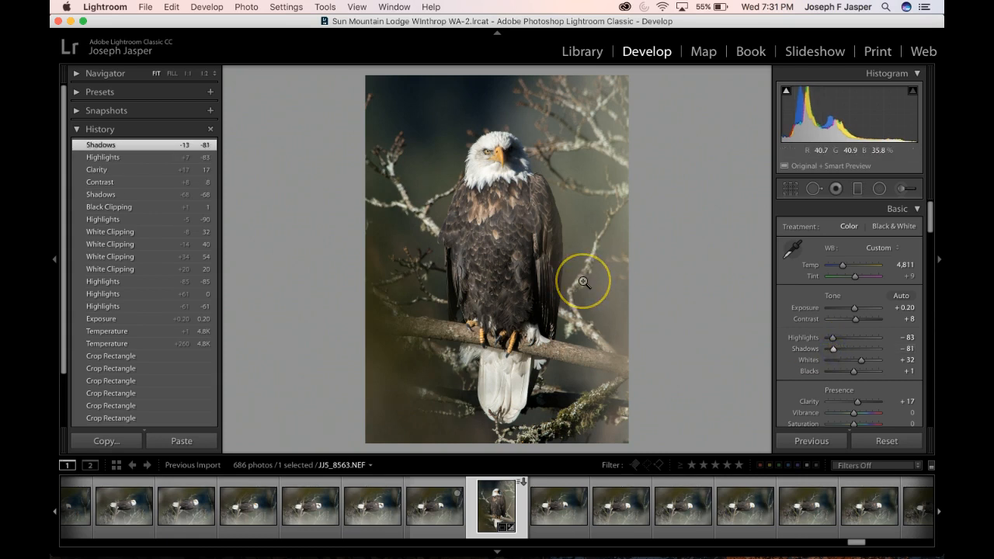
# Raise Clarity to +19 and Contrast to +18 while checking the body and head feathers up close
pyautogui.click(504, 223)
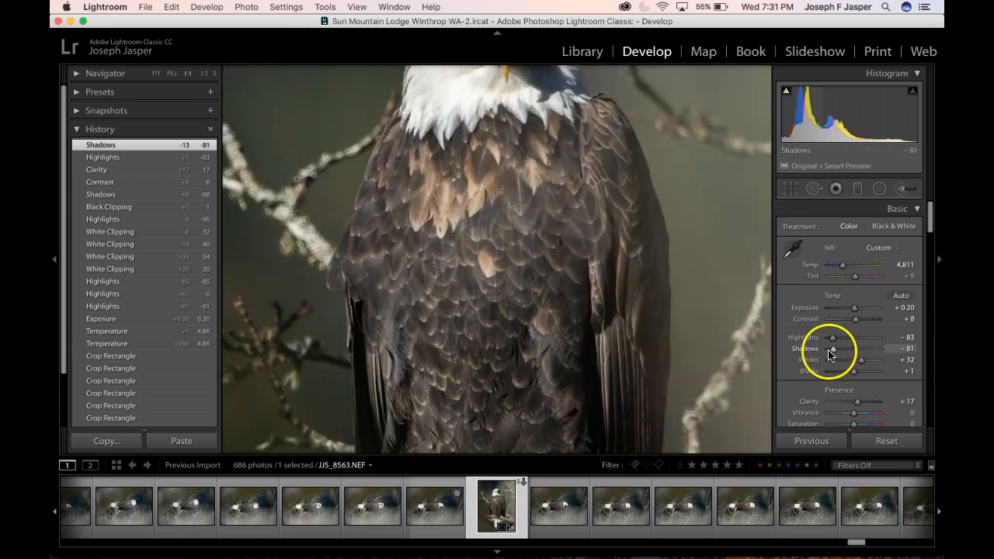
pyautogui.click(857, 403)
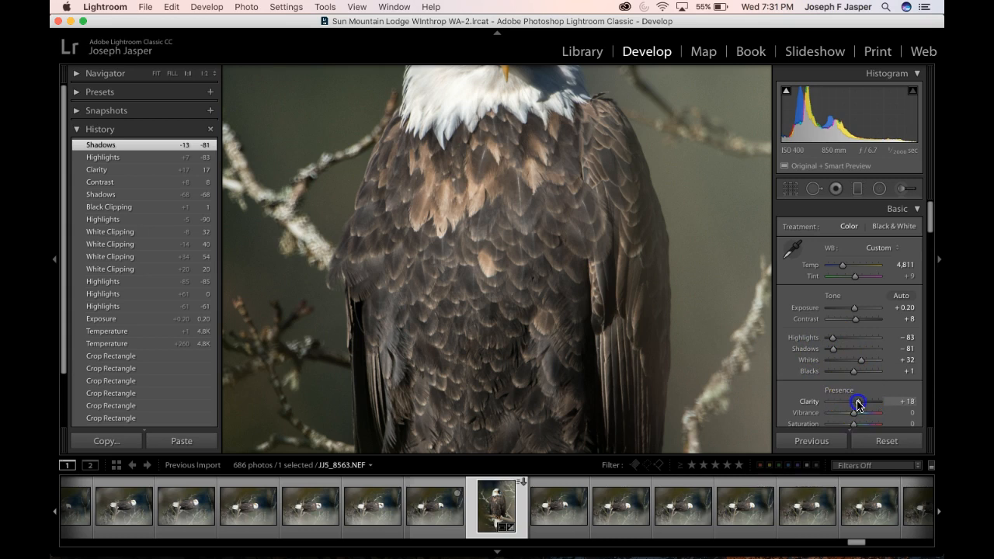
pyautogui.moveTo(860, 403); pyautogui.dragTo(858, 404)
pyautogui.click(857, 321)
pyautogui.moveTo(856, 322); pyautogui.dragTo(858, 323)
pyautogui.moveTo(684, 274); pyautogui.dragTo(678, 287)
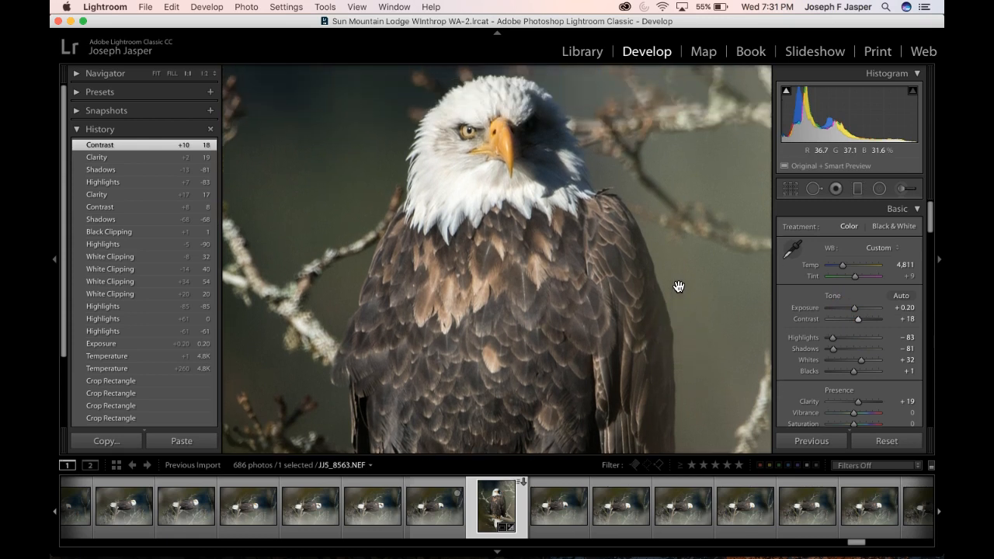
pyautogui.scroll(2, 679, 287)
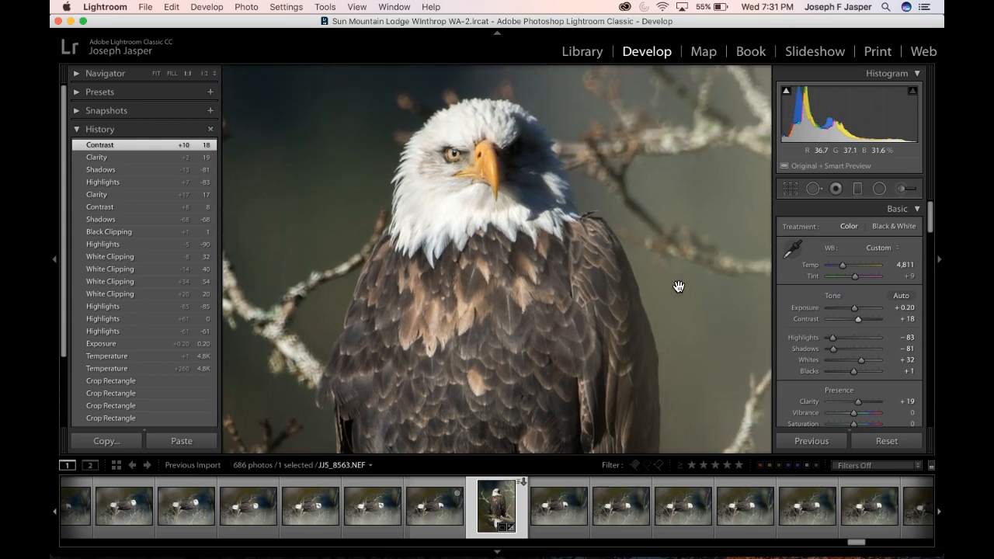
# Enable lens profile corrections and chromatic aberration removal for the photo
pyautogui.scroll(-10, 816, 343)
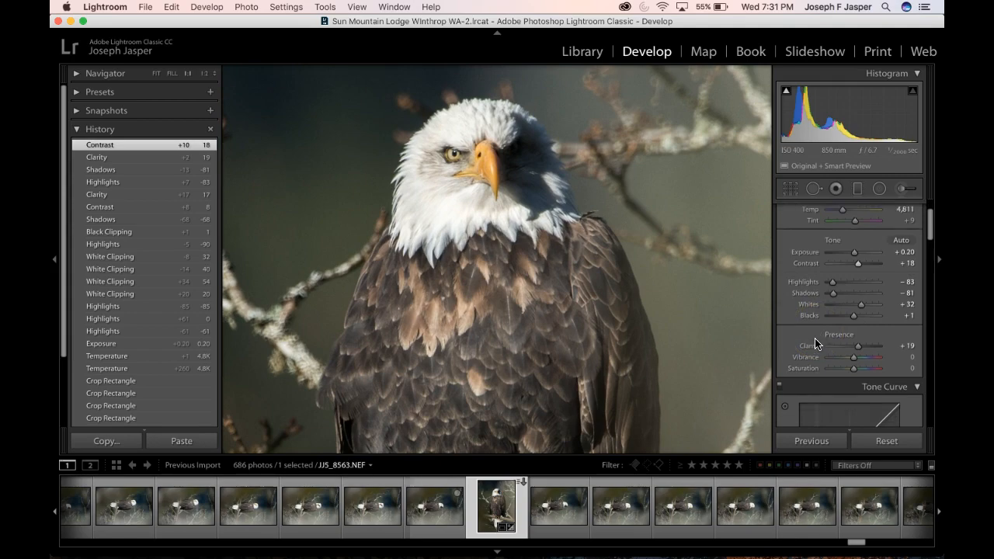
pyautogui.scroll(-6, 816, 343)
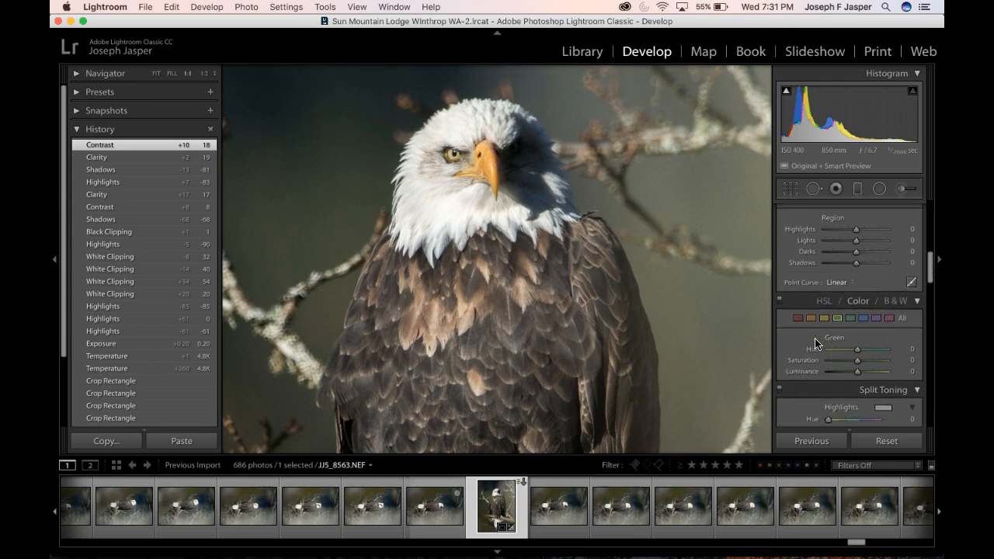
pyautogui.scroll(-2, 815, 343)
pyautogui.hotkey('ctrl', 'Up')
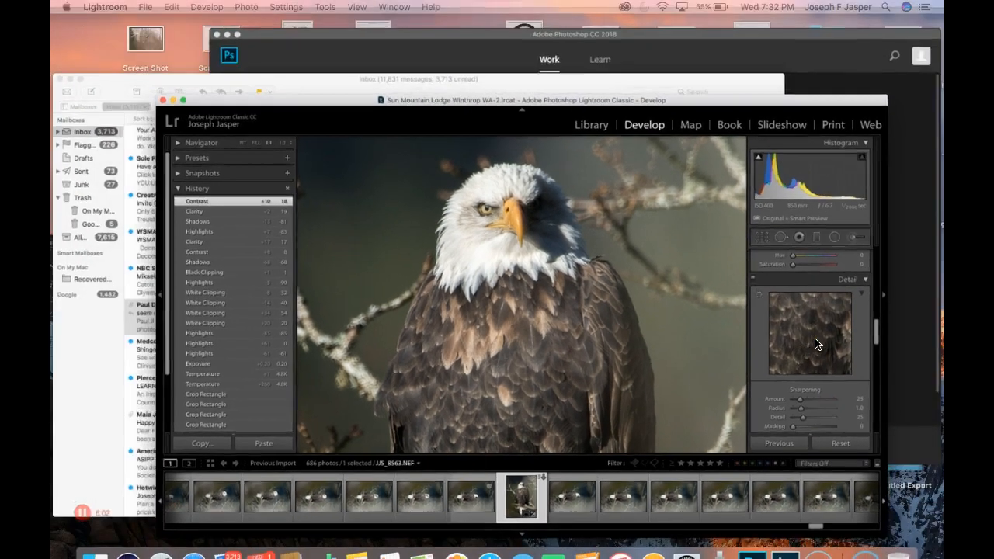
pyautogui.click(673, 375)
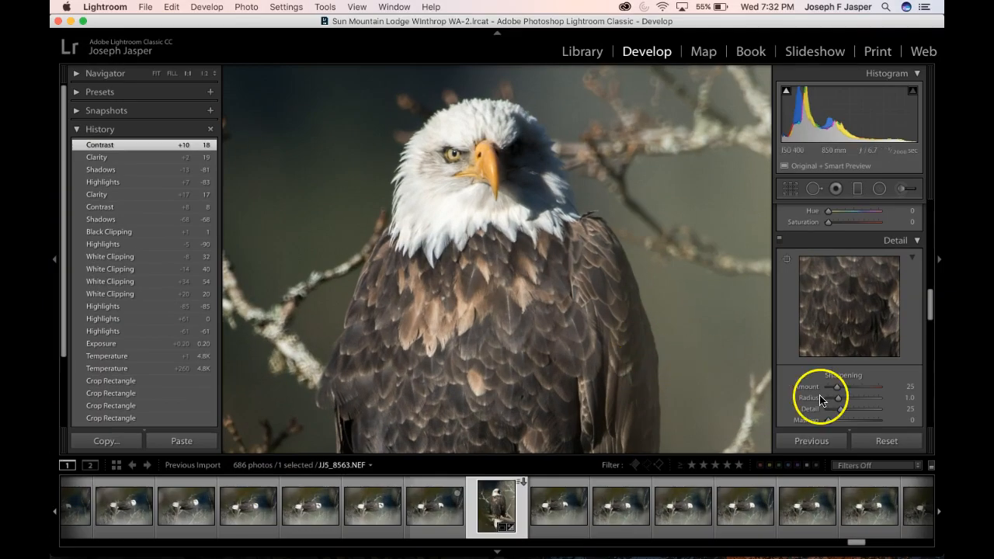
pyautogui.scroll(-2, 846, 418)
pyautogui.scroll(-4, 845, 422)
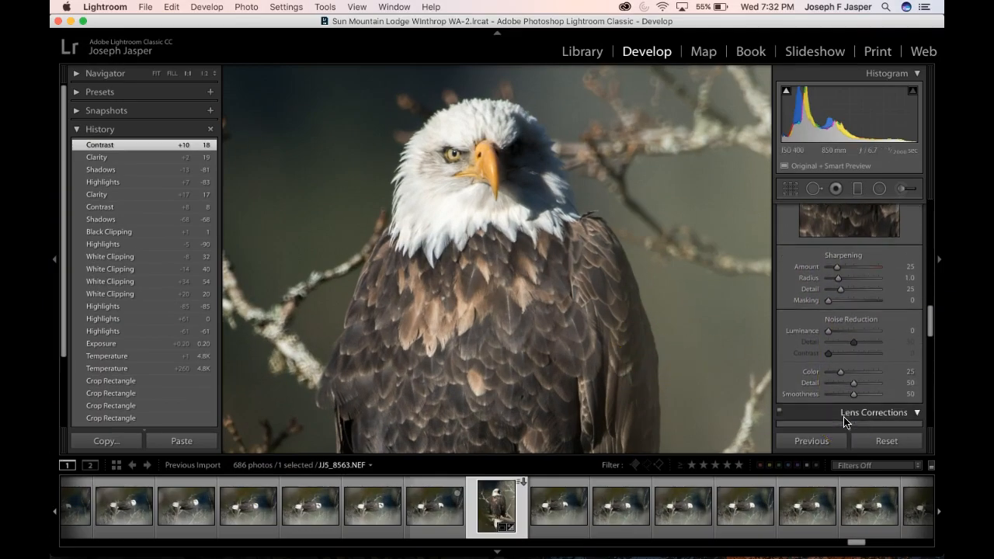
pyautogui.click(787, 392)
pyautogui.click(788, 381)
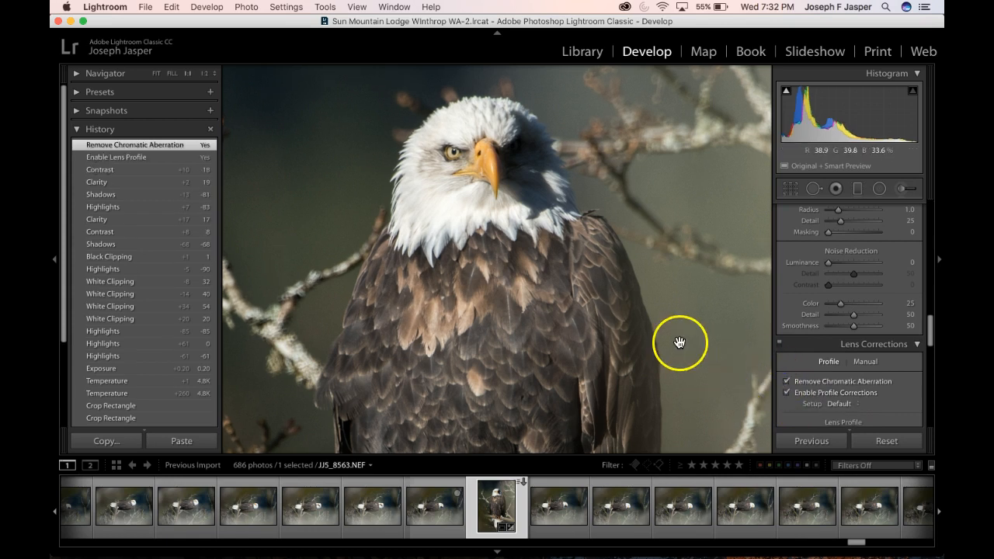
# Reposition the sharpening detail preview onto the eagle's eye and beak
pyautogui.scroll(4, 788, 328)
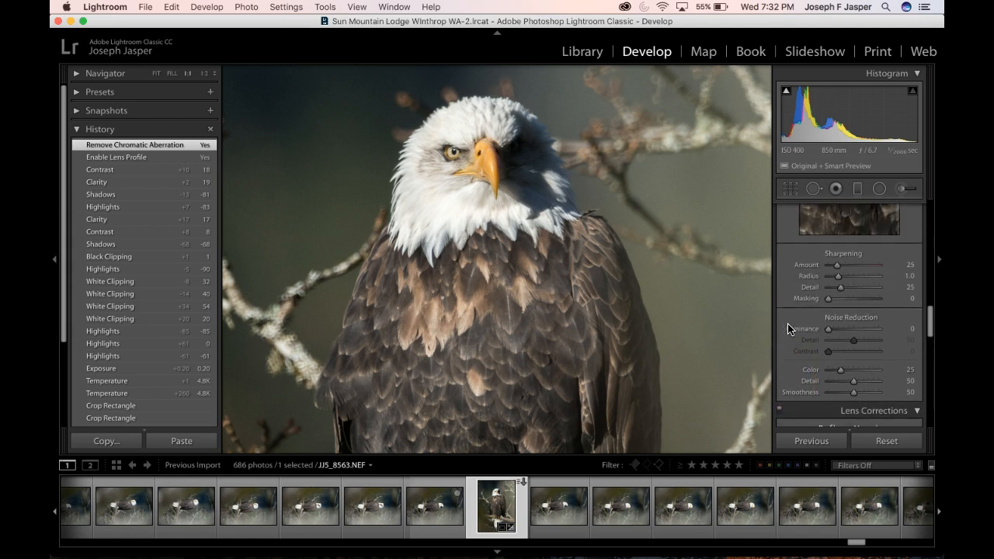
pyautogui.scroll(7, 789, 328)
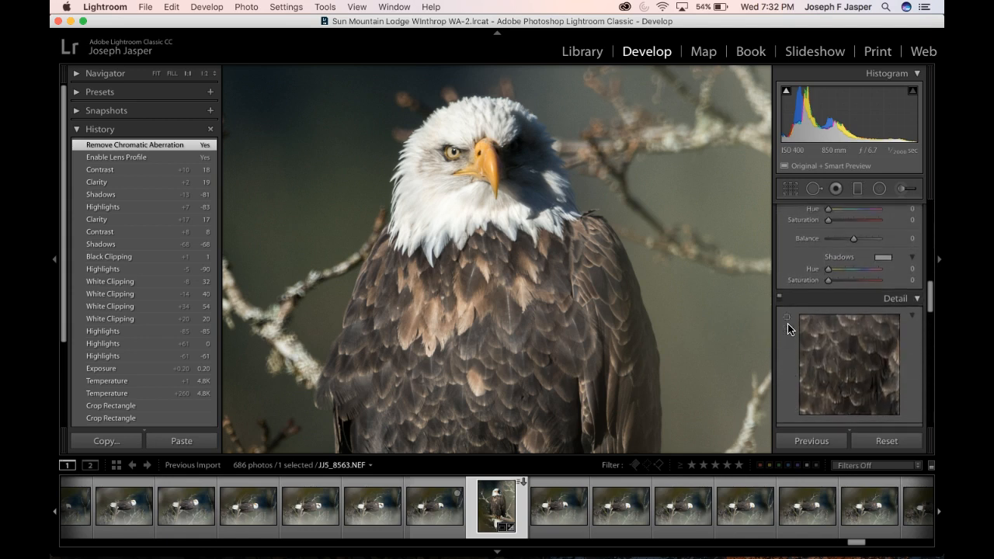
pyautogui.click(793, 343)
pyautogui.moveTo(856, 351); pyautogui.dragTo(868, 441)
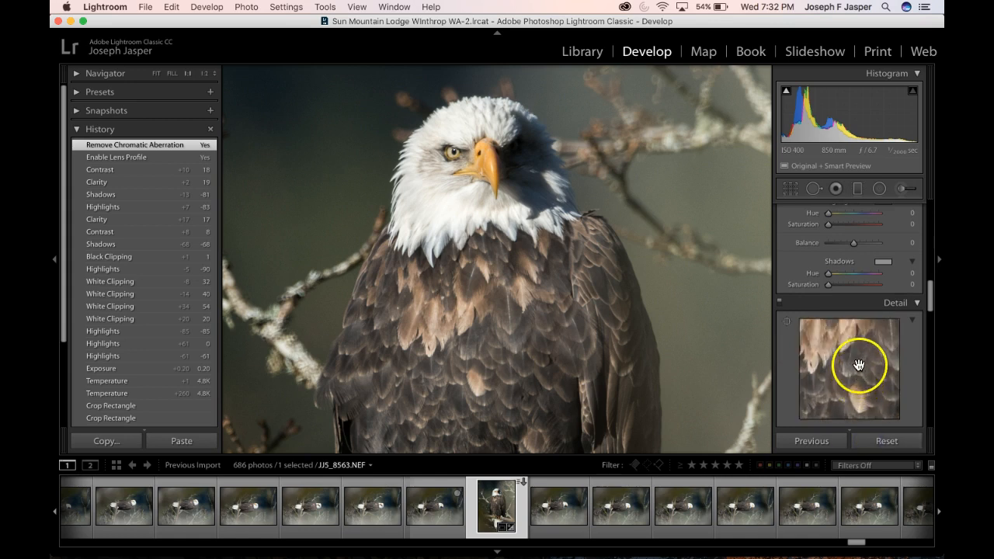
pyautogui.moveTo(859, 362); pyautogui.dragTo(866, 420)
pyautogui.moveTo(831, 337); pyautogui.dragTo(847, 441)
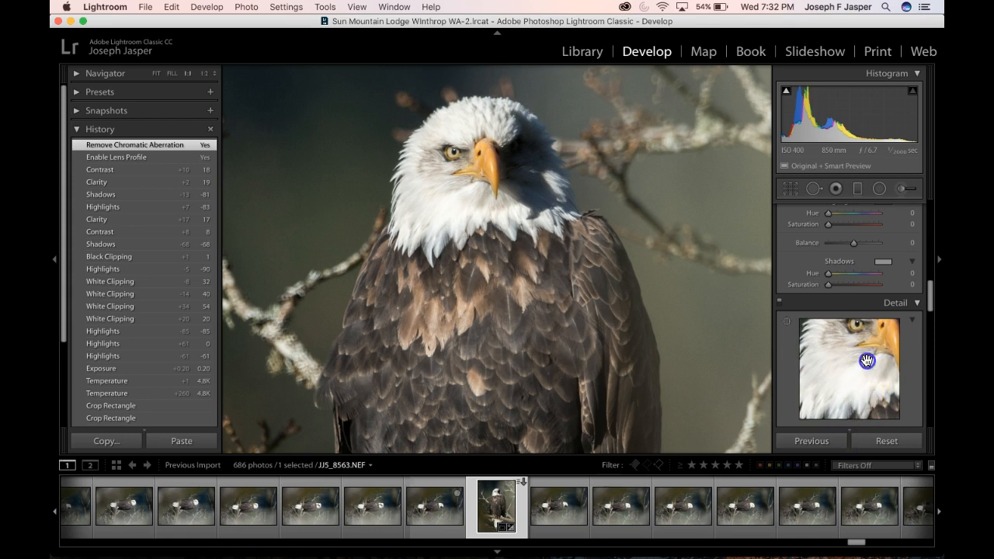
pyautogui.moveTo(867, 360); pyautogui.dragTo(852, 381)
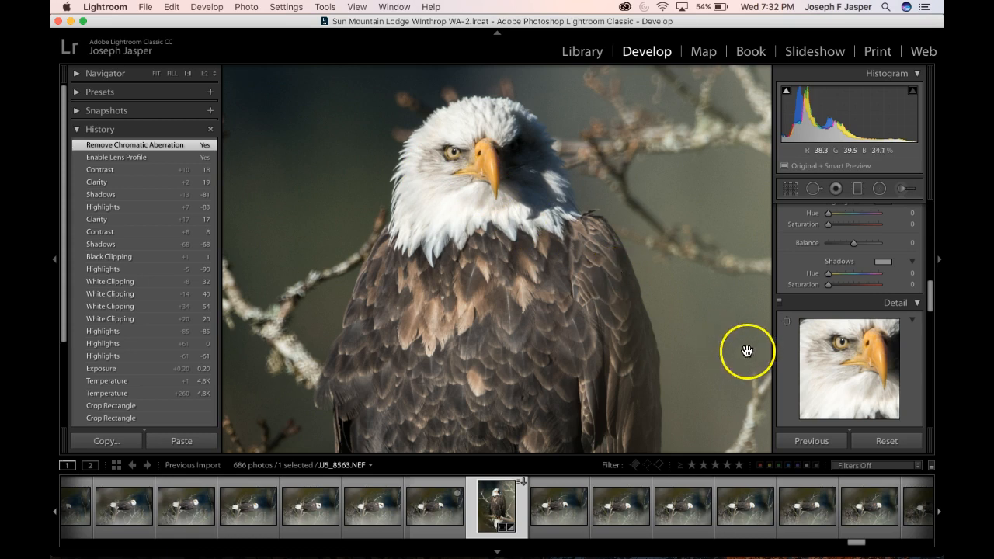
# Set the sharpening Amount to 56 while using the grayscale preview
pyautogui.scroll(-5, 854, 356)
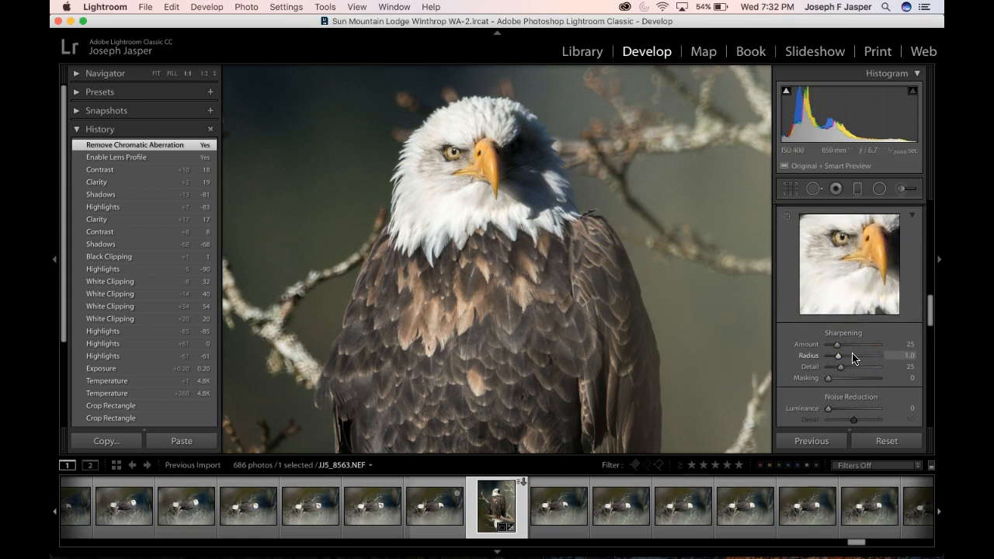
pyautogui.press('alt')
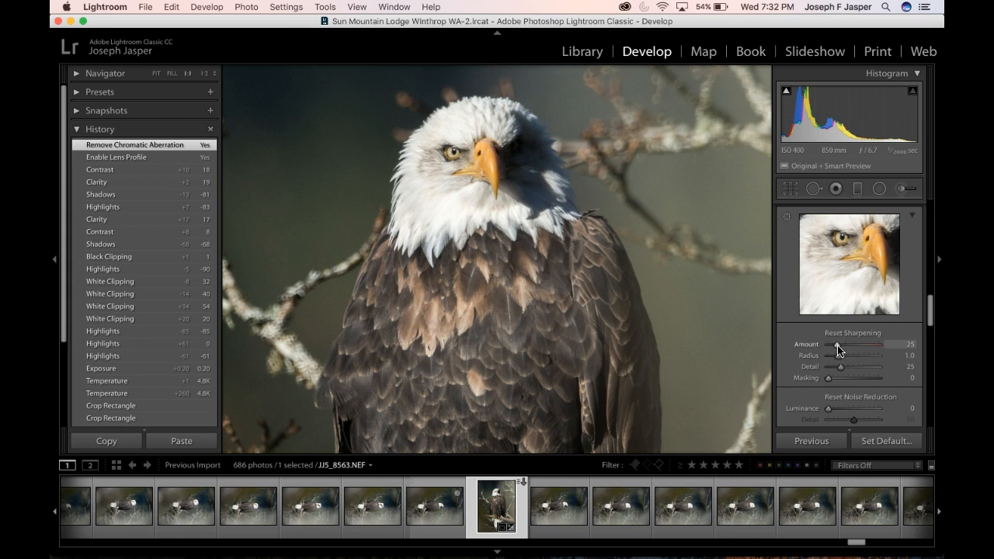
pyautogui.keyDown('alt'); pyautogui.click(837, 349); pyautogui.keyUp('alt')
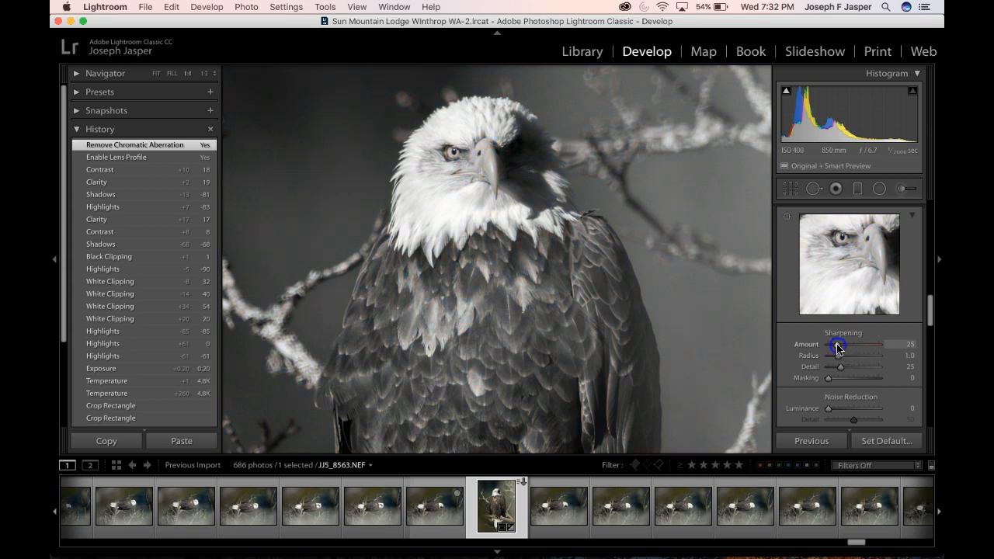
pyautogui.moveTo(847, 346); pyautogui.dragTo(847, 347)
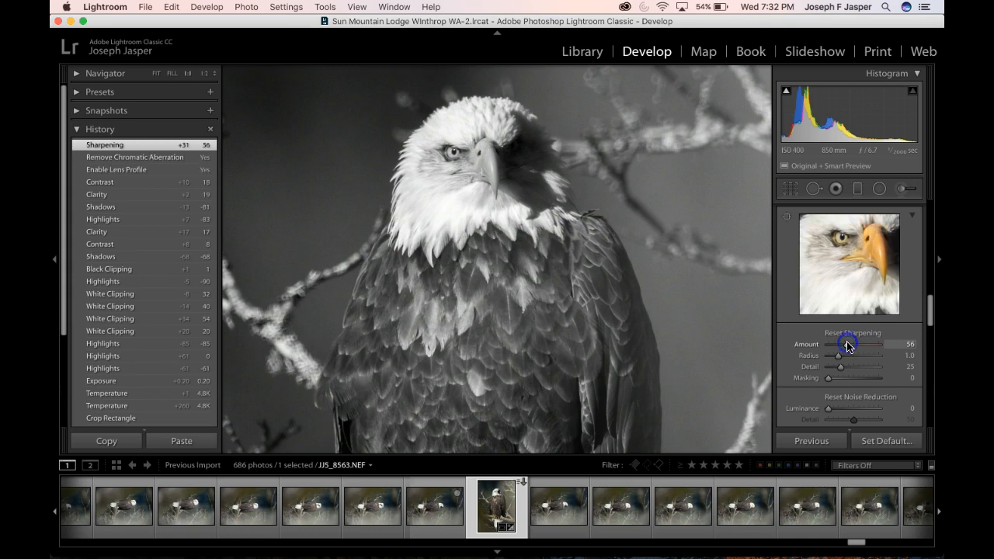
# Set the sharpening Radius to 0.9 while checking the edge effect in the grayscale preview
pyautogui.click(838, 355)
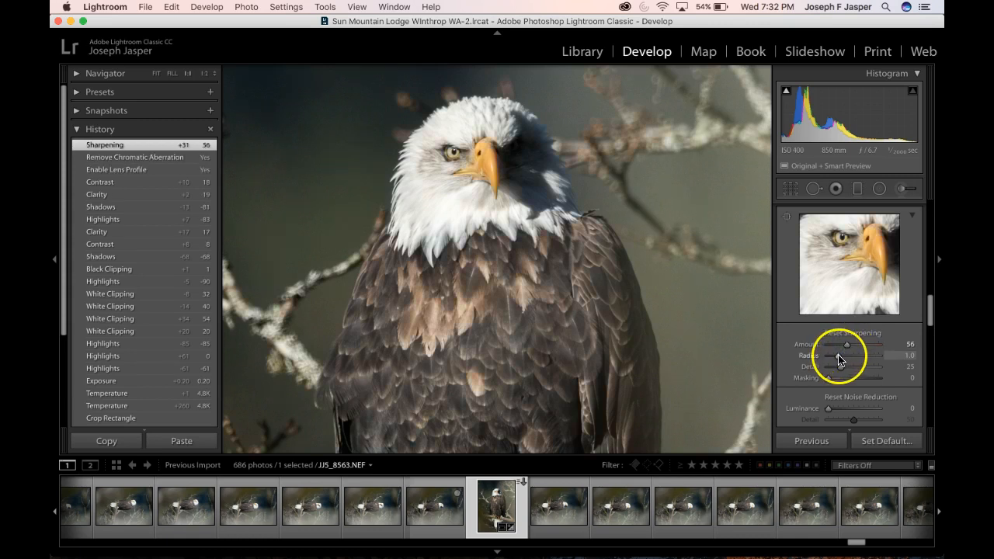
pyautogui.keyDown('alt'); pyautogui.click(839, 356); pyautogui.keyUp('alt')
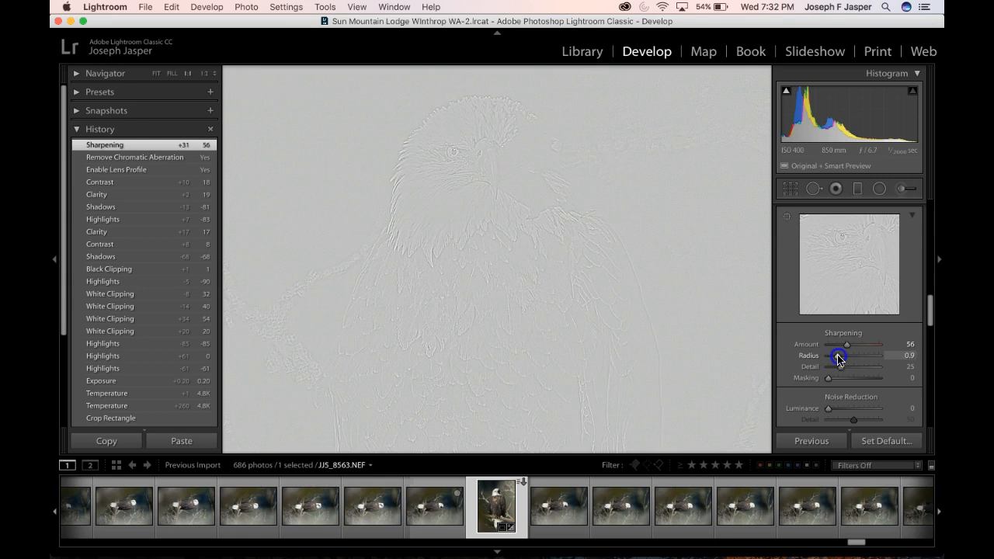
pyautogui.moveTo(839, 359); pyautogui.dragTo(838, 357)
# Set the sharpening Detail to 67 and the Amount to 79 using the grayscale previews
pyautogui.keyDown('alt'); pyautogui.click(841, 371); pyautogui.keyUp('alt')
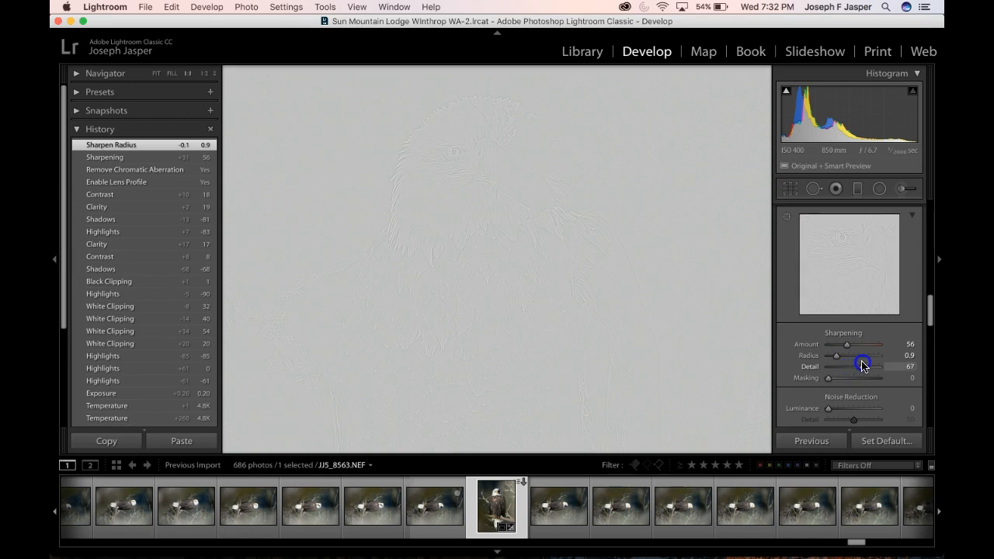
pyautogui.moveTo(862, 365); pyautogui.dragTo(862, 365)
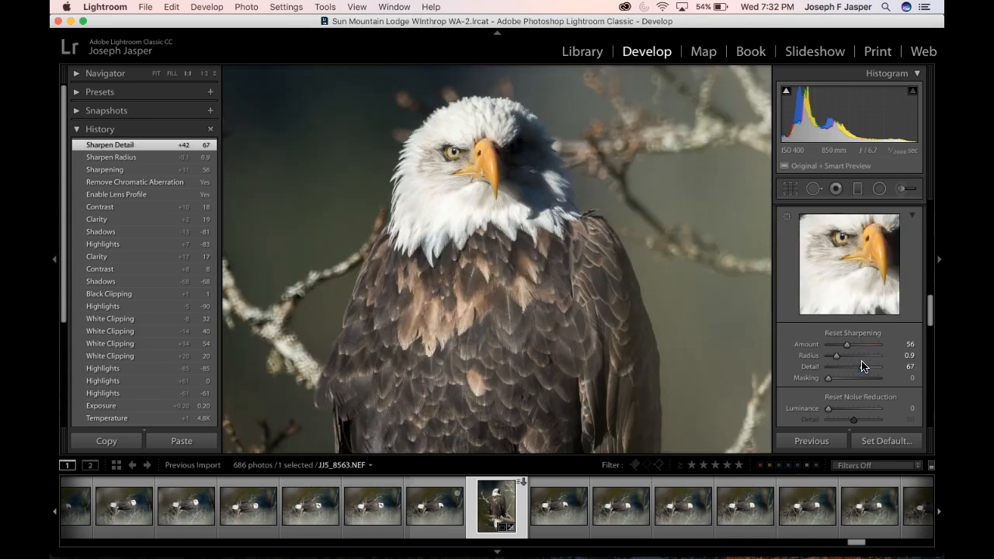
pyautogui.keyDown('alt'); pyautogui.click(847, 345); pyautogui.keyUp('alt')
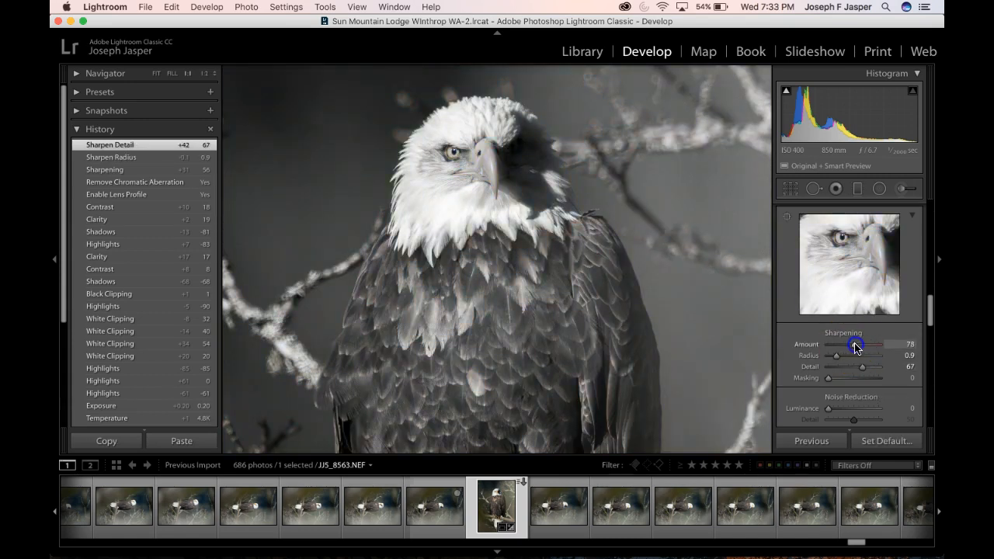
pyautogui.moveTo(856, 346); pyautogui.dragTo(857, 346)
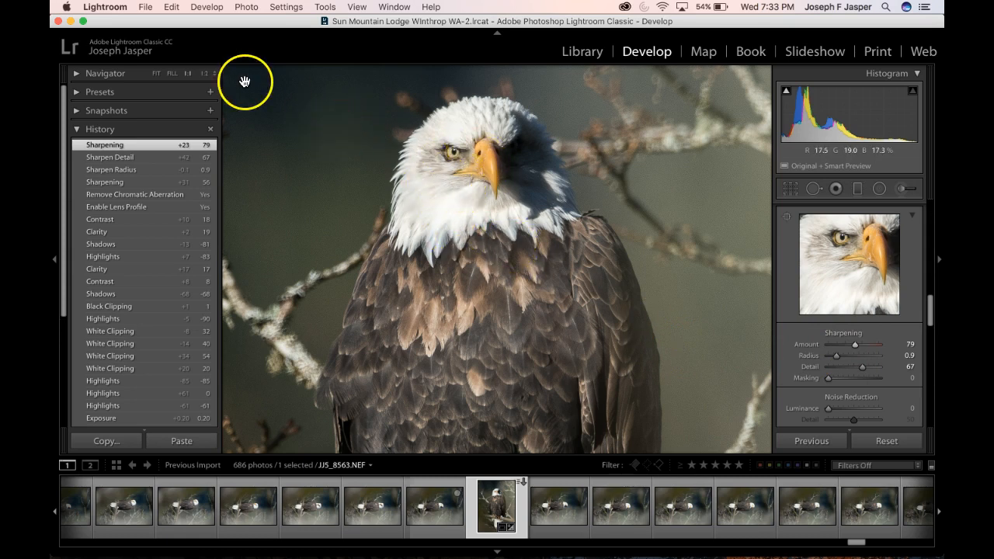
# Examine the sharpening on the eagle's head, eye and beak at 2:1 magnification
pyautogui.click(215, 75)
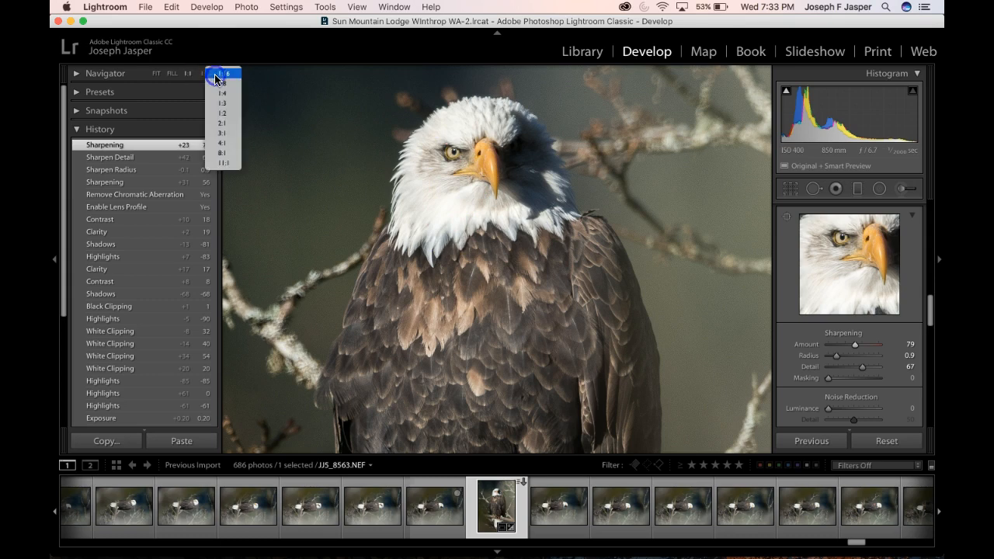
pyautogui.click(225, 123)
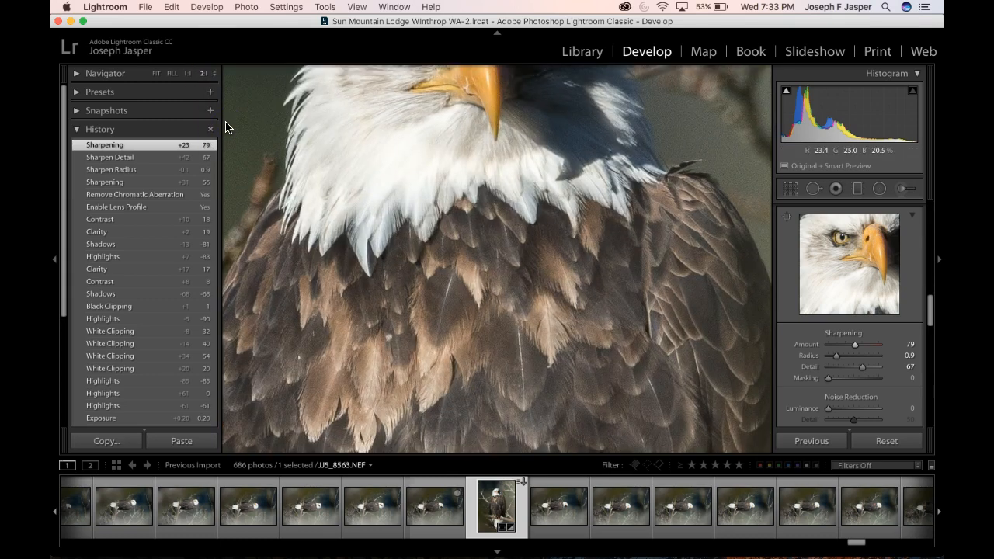
pyautogui.scroll(5, 375, 138)
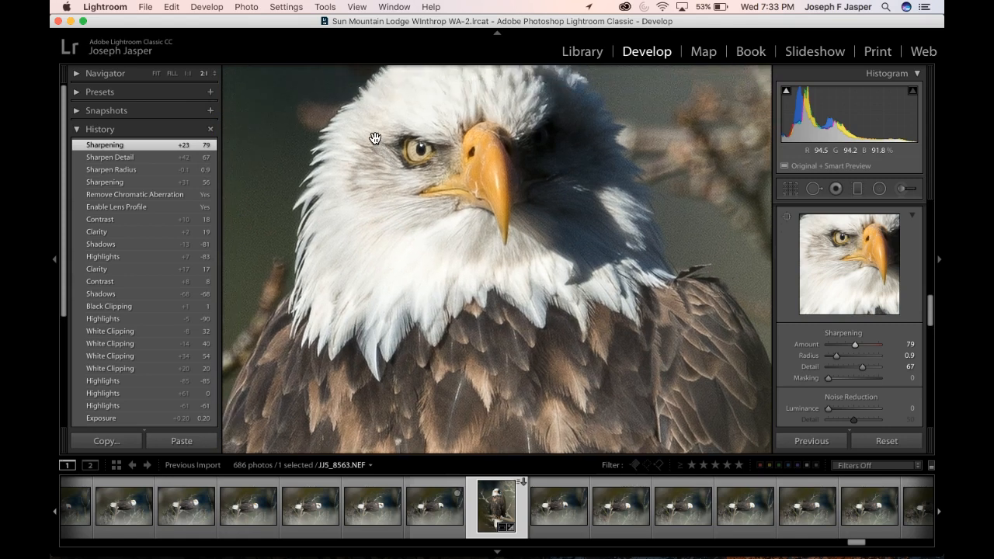
pyautogui.scroll(3, 375, 138)
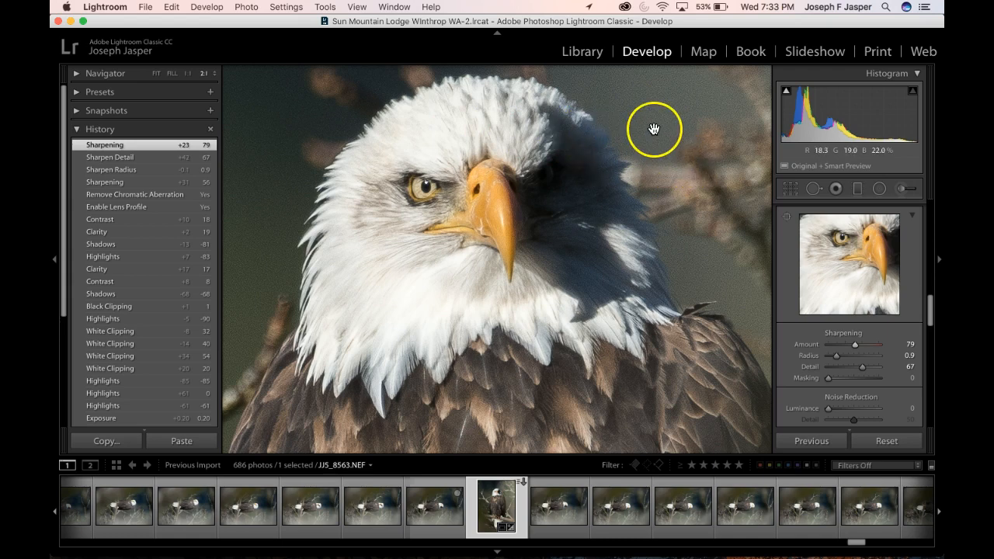
pyautogui.scroll(2, 656, 131)
pyautogui.scroll(3, 656, 131)
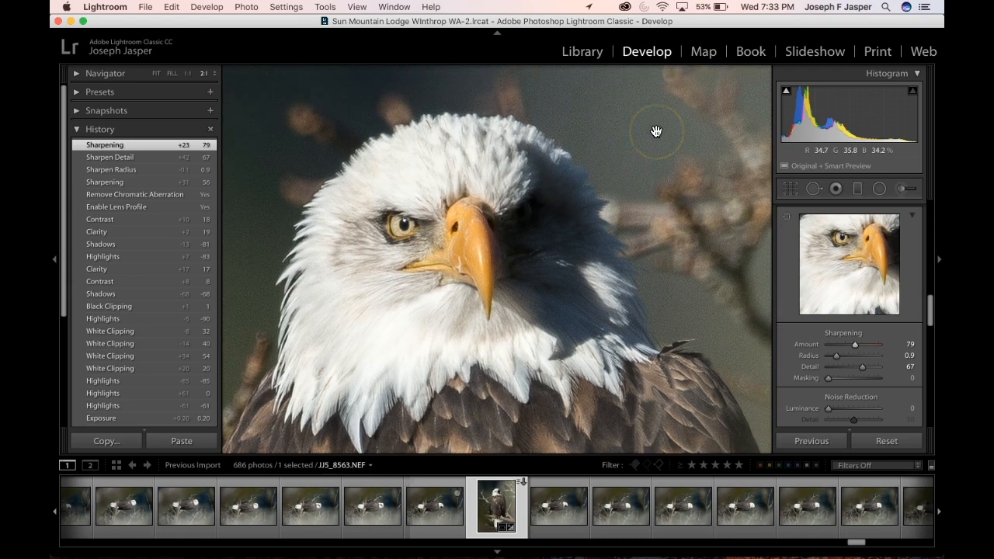
# Inspect the sharpened eagle from head to tail feathers at 1:1, then return to viewing the whole photo
pyautogui.click(188, 74)
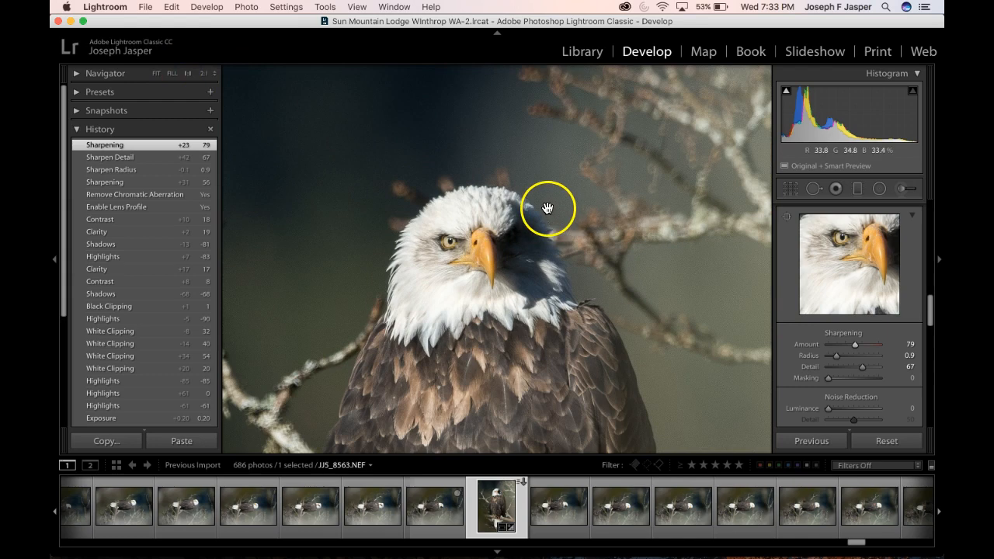
pyautogui.scroll(-1, 568, 224)
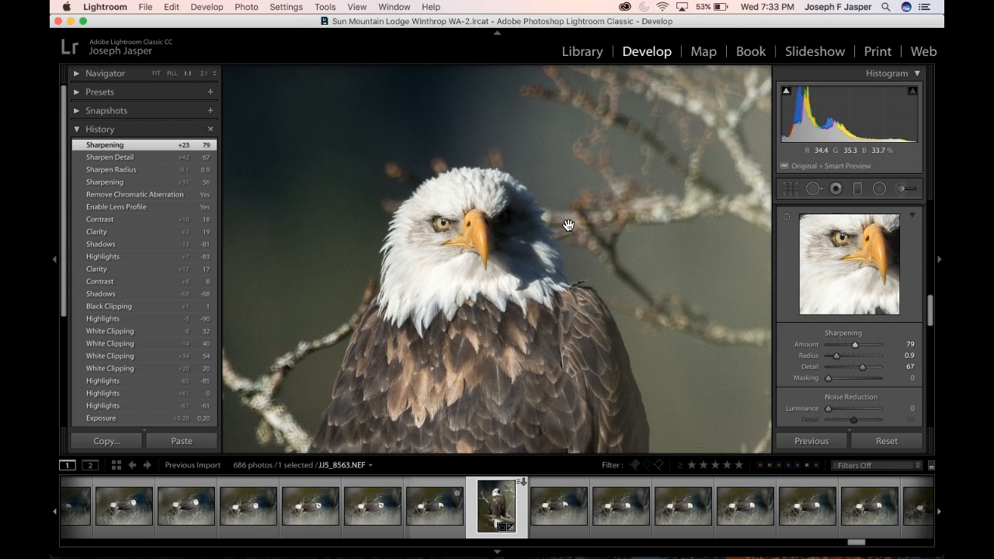
pyautogui.scroll(-5, 568, 225)
pyautogui.scroll(-5, 568, 225)
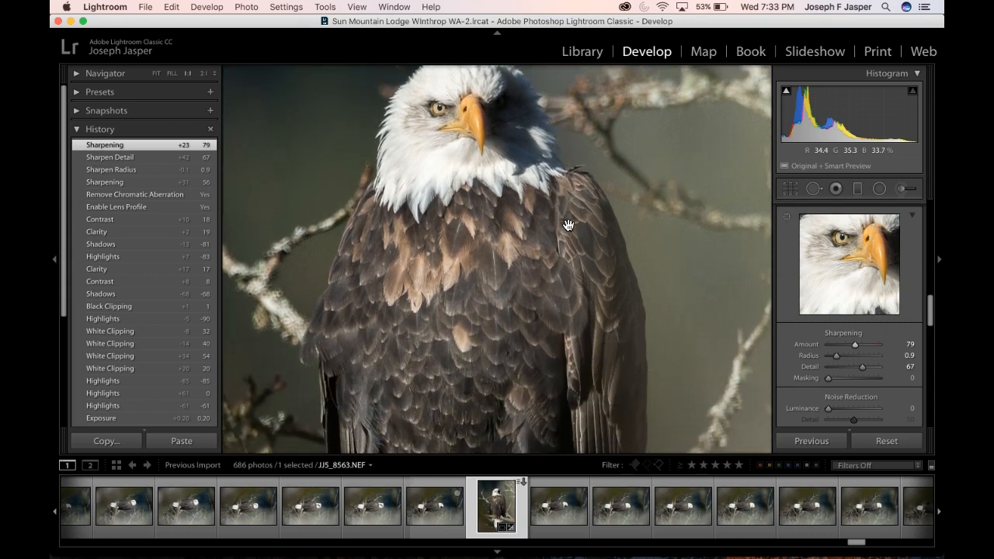
pyautogui.scroll(-10, 567, 225)
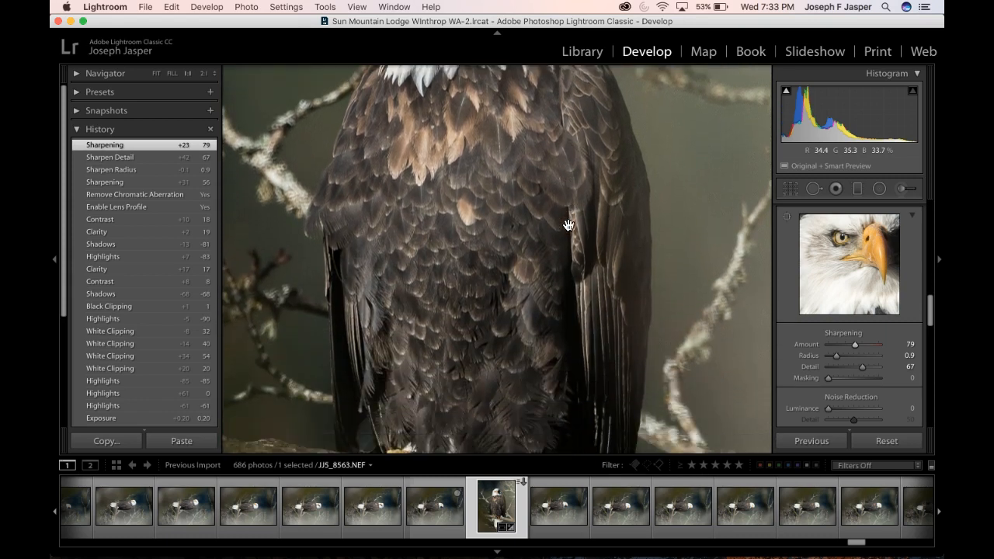
pyautogui.scroll(-10, 567, 225)
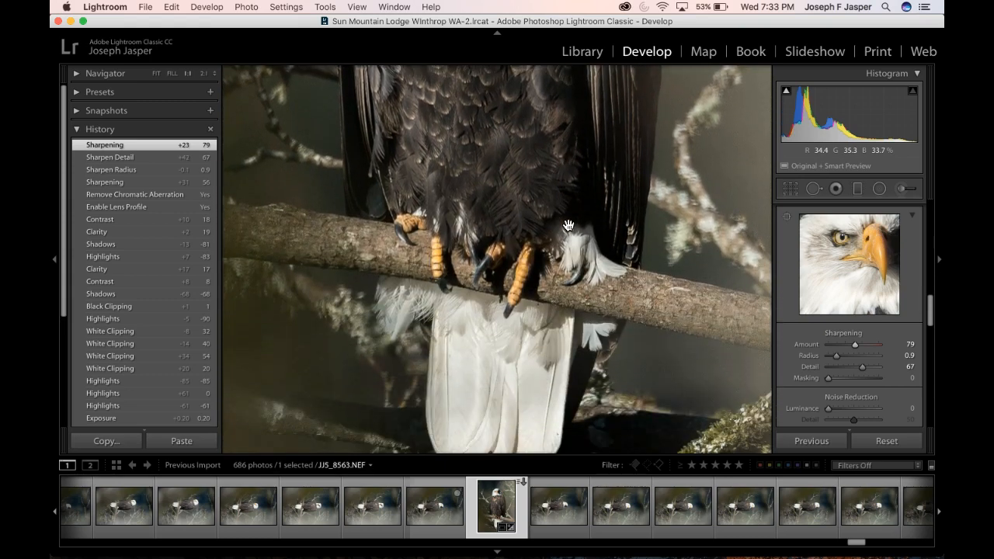
pyautogui.scroll(14, 568, 226)
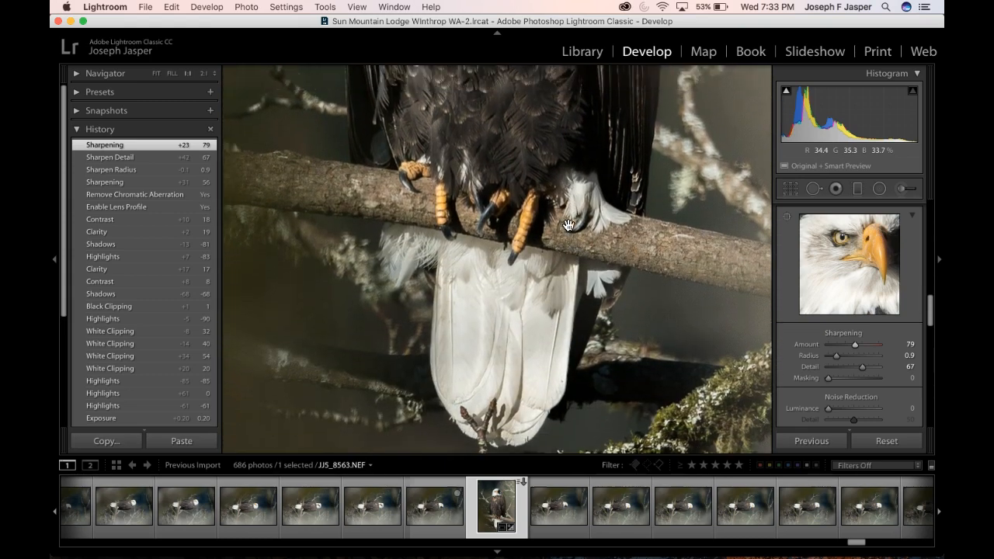
pyautogui.scroll(7, 568, 226)
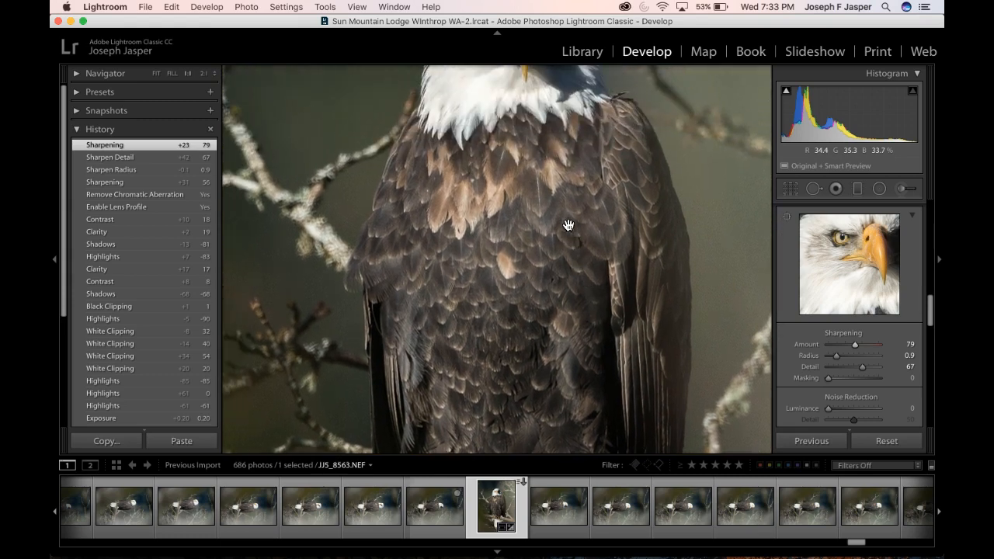
pyautogui.click(568, 225)
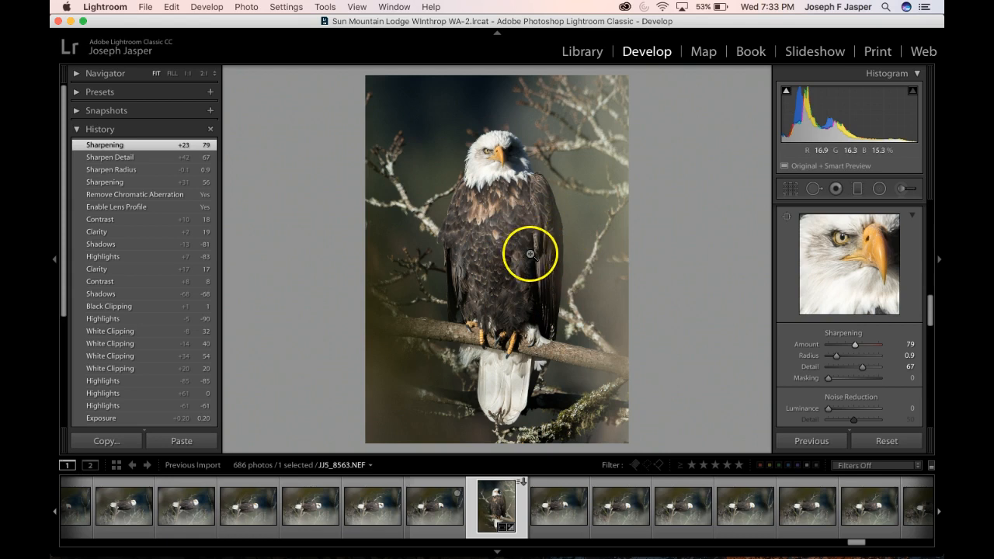
# Add a radial filter centred on the eagle's body and adjust its ellipse to fit around the bird
pyautogui.click(880, 190)
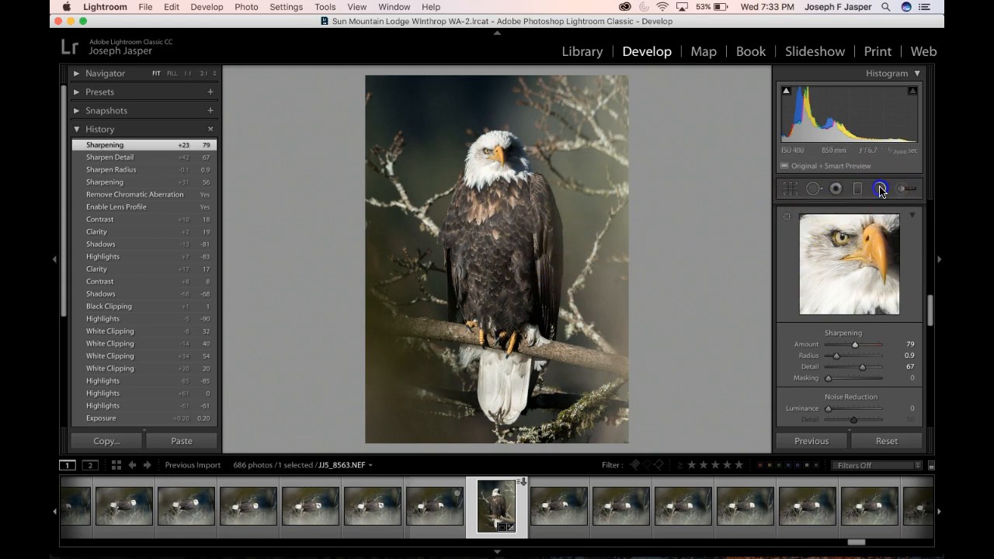
pyautogui.moveTo(498, 249); pyautogui.dragTo(550, 349)
pyautogui.click(497, 246)
pyautogui.moveTo(488, 136); pyautogui.dragTo(498, 167)
pyautogui.moveTo(498, 245); pyautogui.dragTo(503, 261)
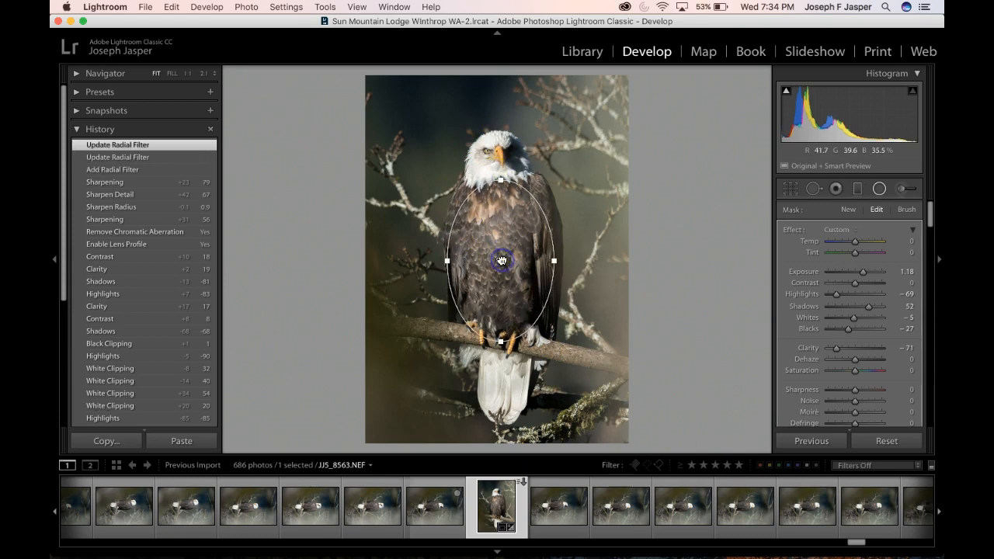
# Reset the radial filter's Exposure, Highlights, Shadows and Whites to 0, and set its Blacks to -8
pyautogui.doubleClick(861, 272)
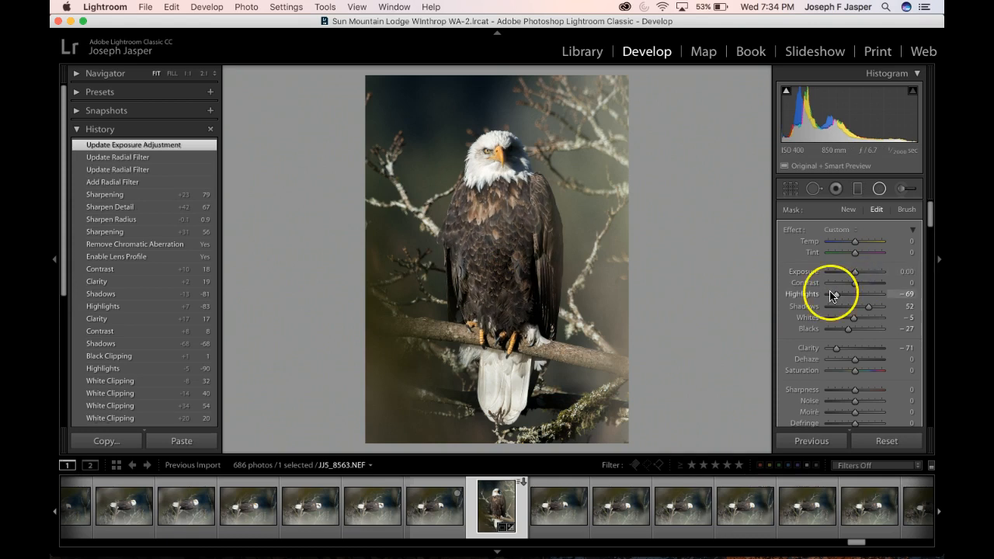
pyautogui.doubleClick(834, 295)
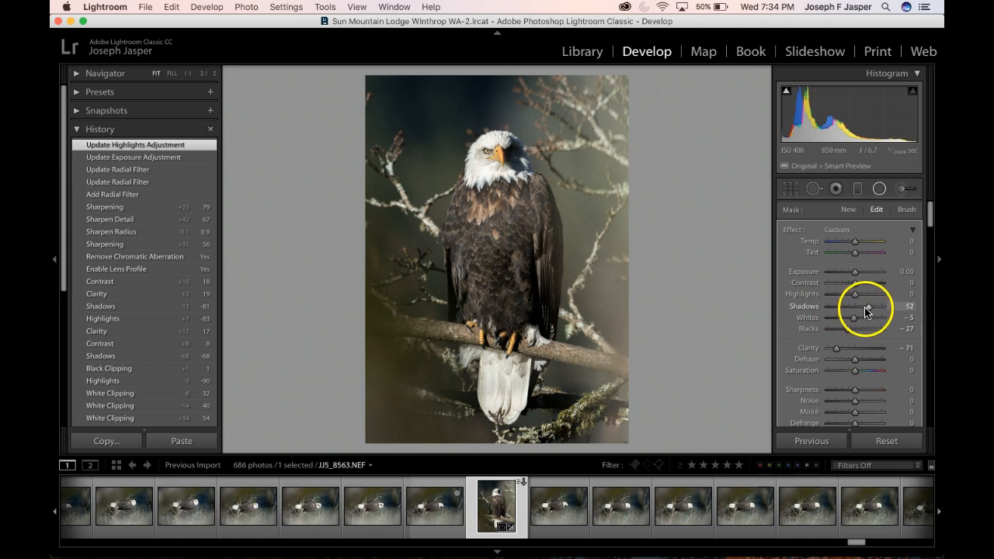
pyautogui.doubleClick(868, 307)
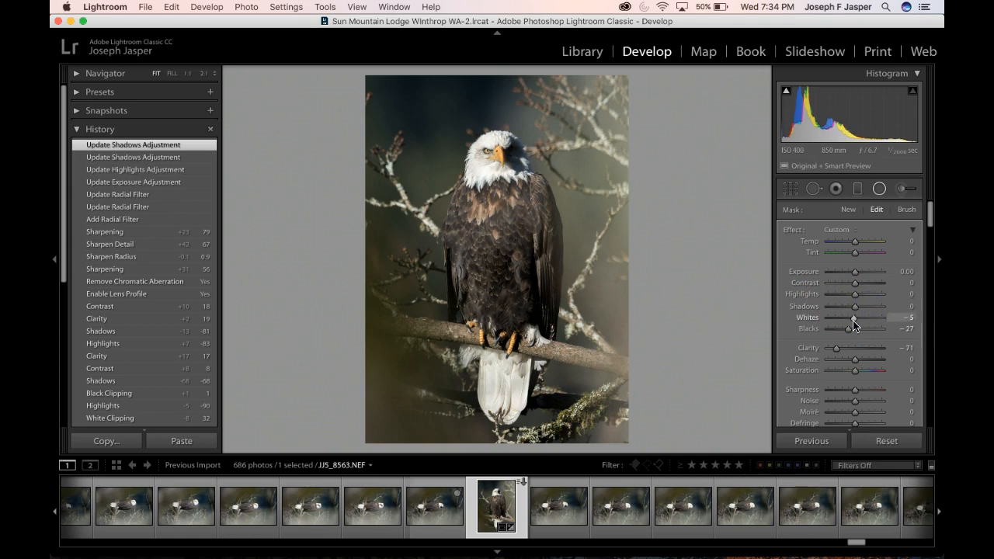
pyautogui.doubleClick(855, 320)
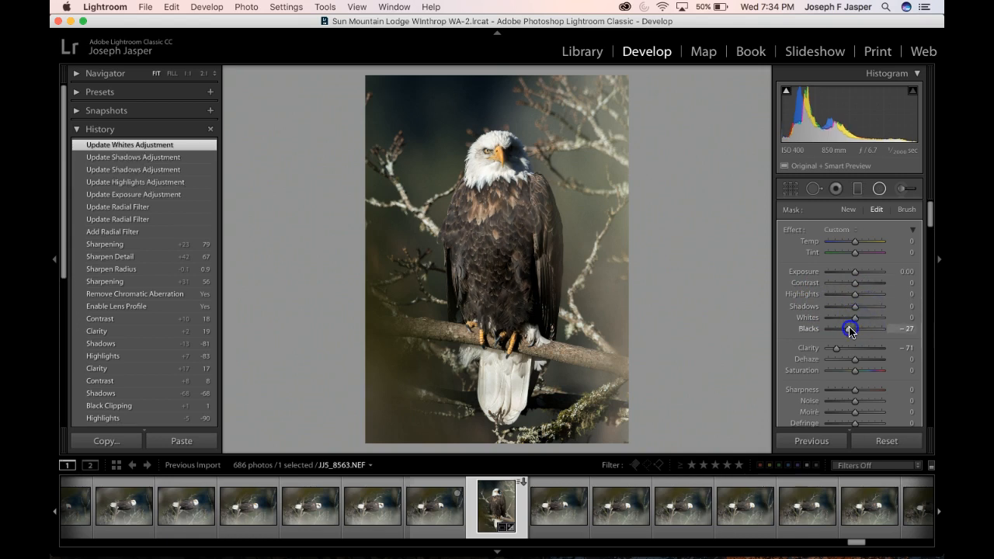
pyautogui.doubleClick(851, 331)
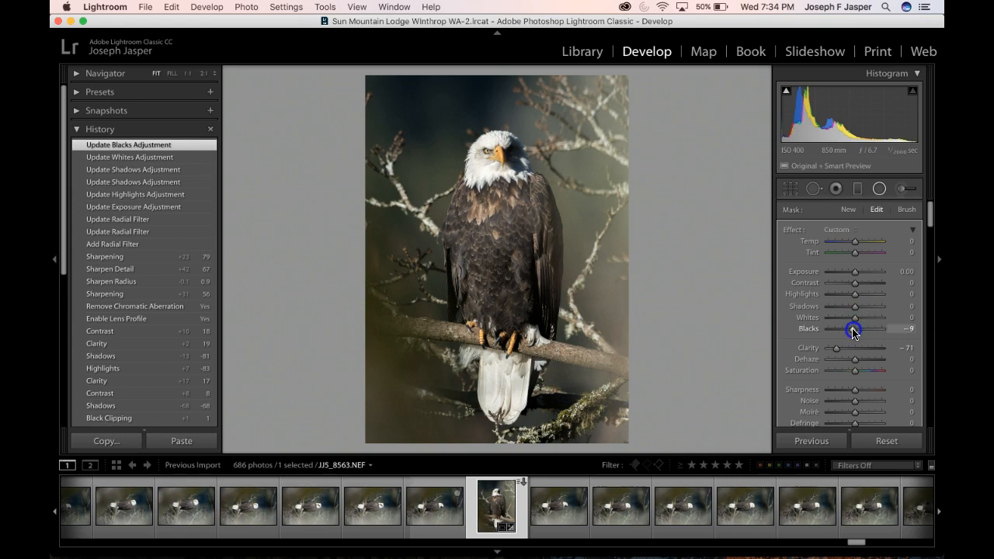
pyautogui.moveTo(852, 332); pyautogui.dragTo(853, 333)
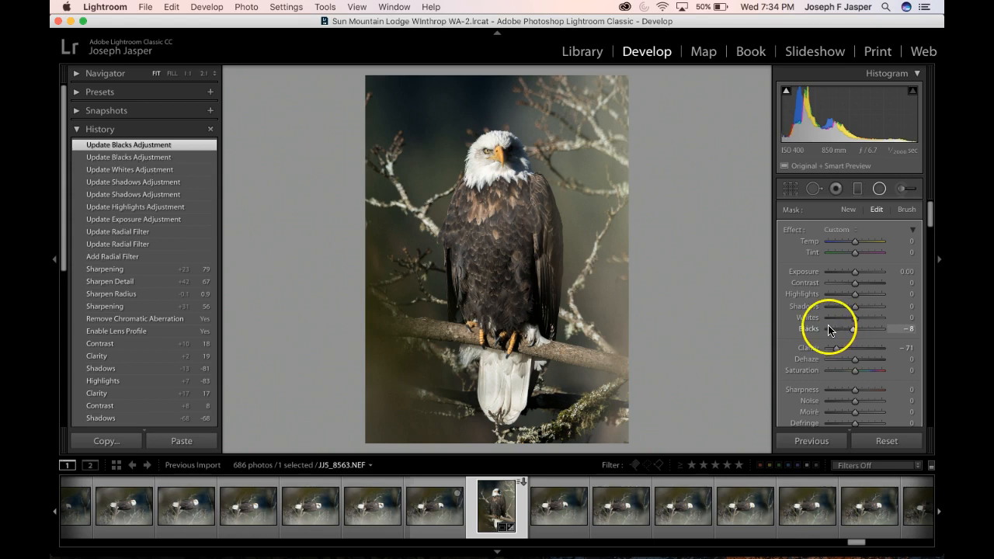